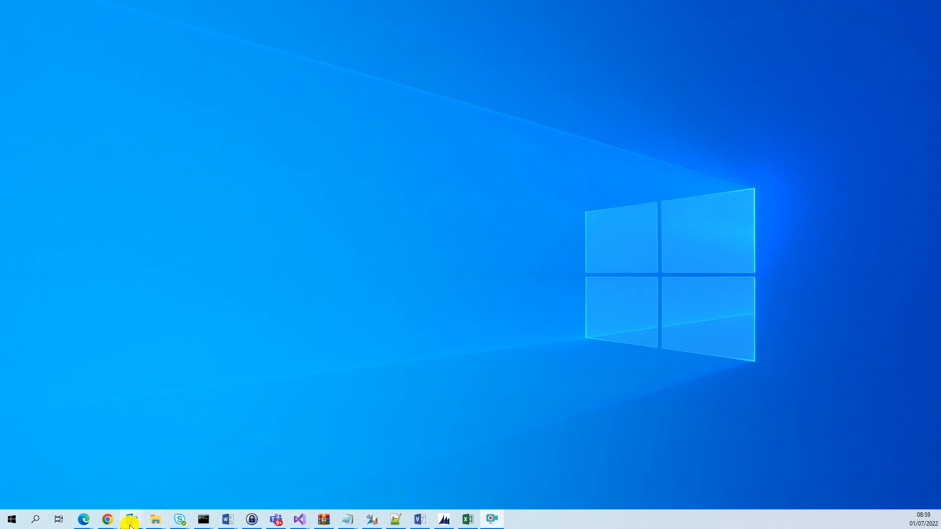
- Create a new release pipeline in the SS2022 project, starting its first stage from an empty job
mouse_move(112, 522)
mouse_move(84, 519)
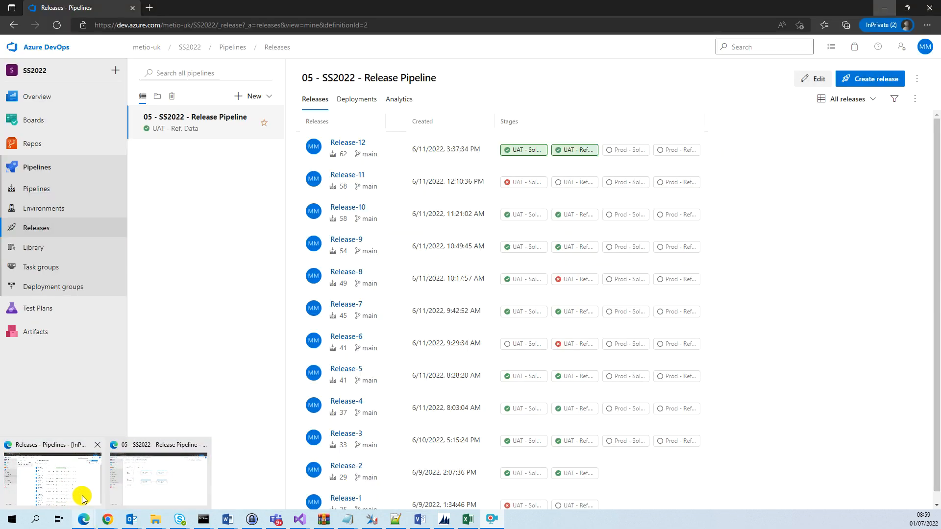
click(84, 499)
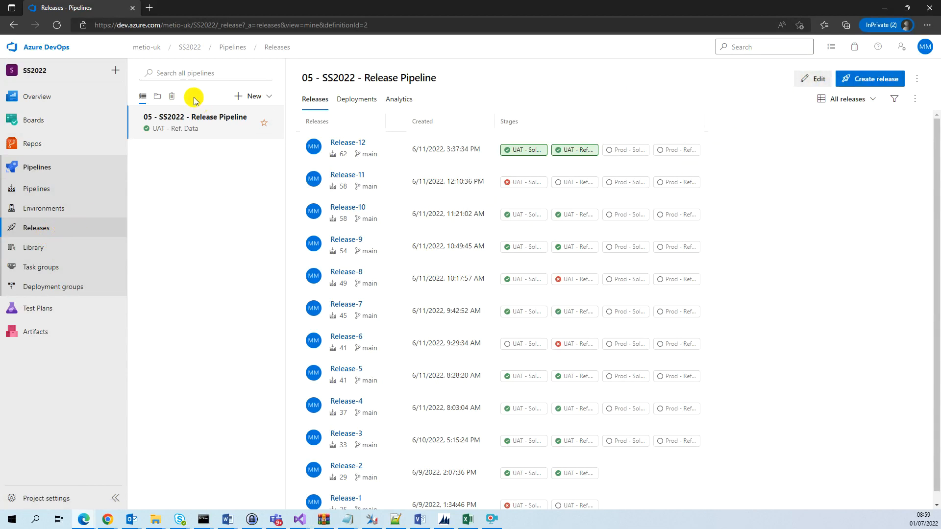
click(261, 96)
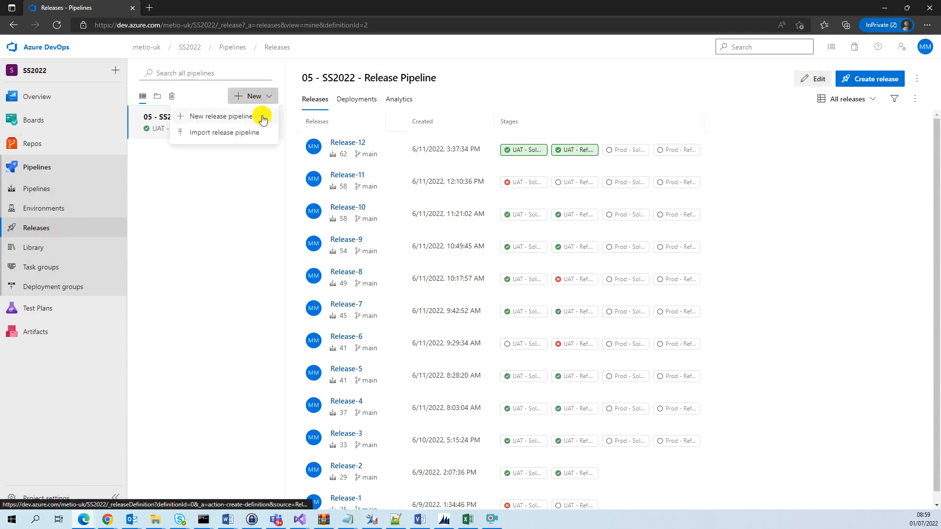
click(264, 118)
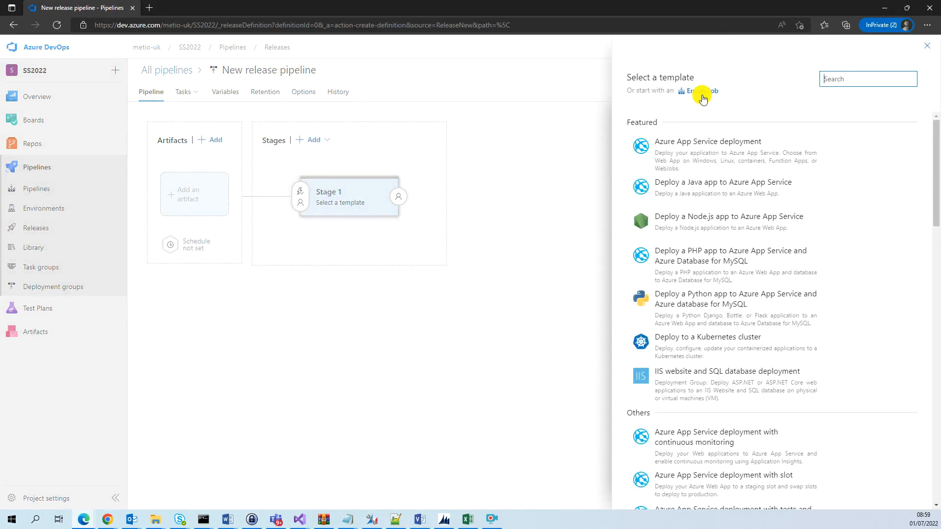
click(703, 92)
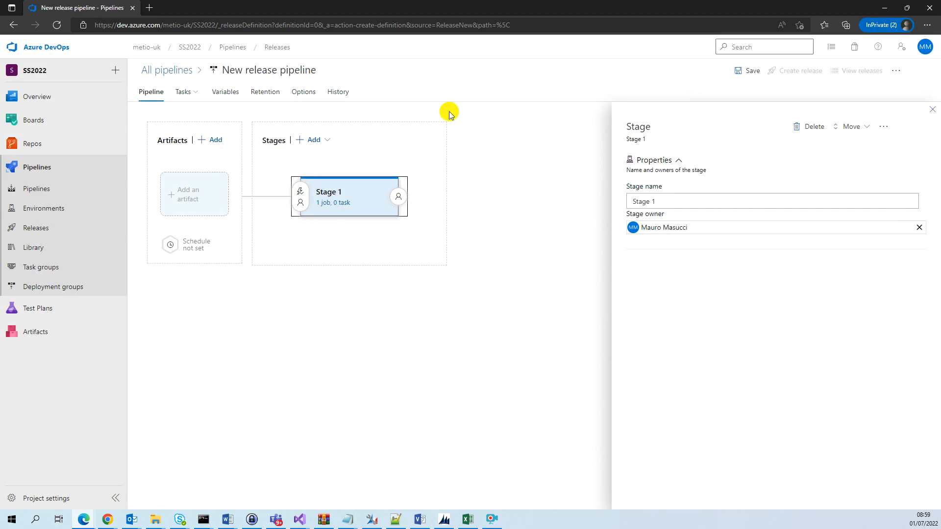
- Add a build artifact from the "02 - SS2022 - Export Solutions" pipeline, keeping the Latest version and default source alias
click(210, 143)
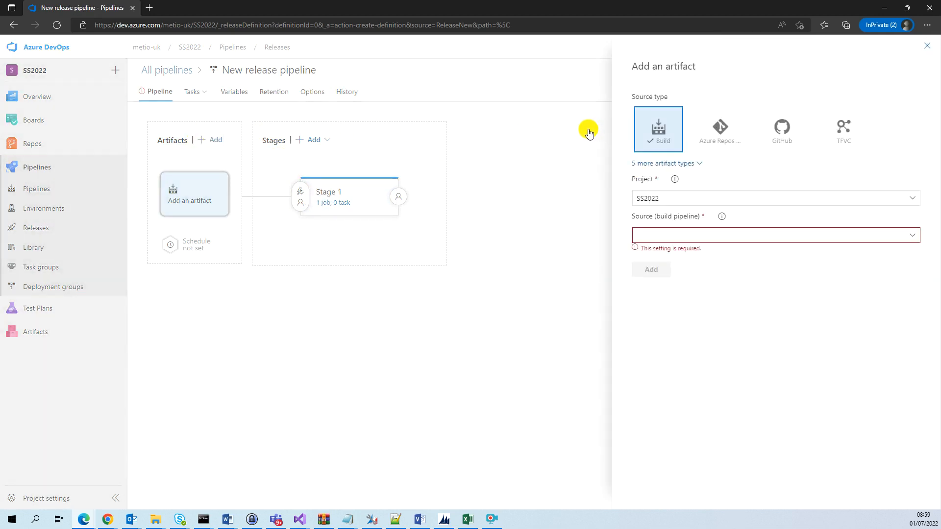
click(914, 237)
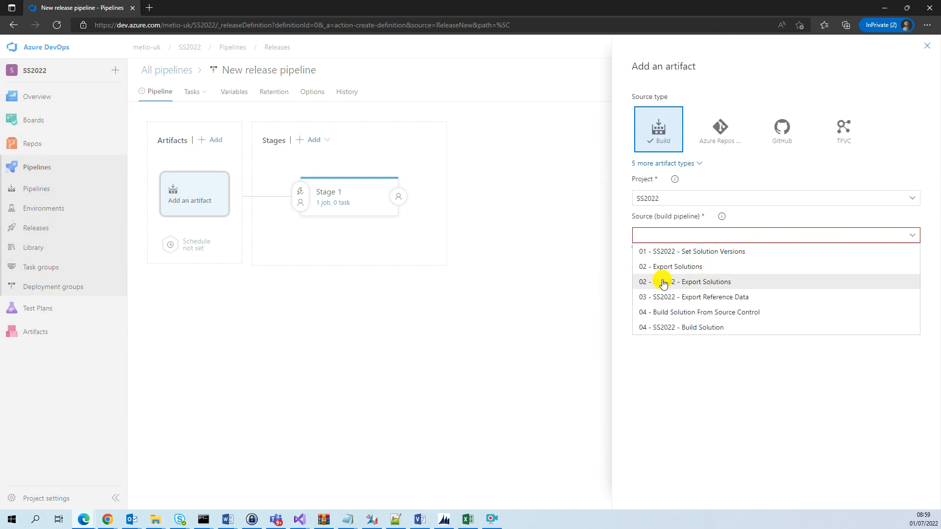
click(709, 282)
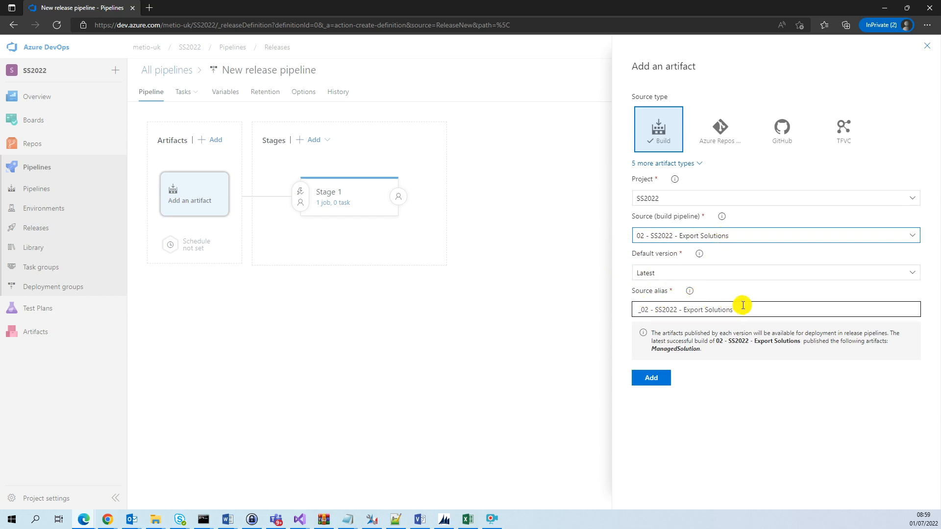
drag(740, 309, 617, 312)
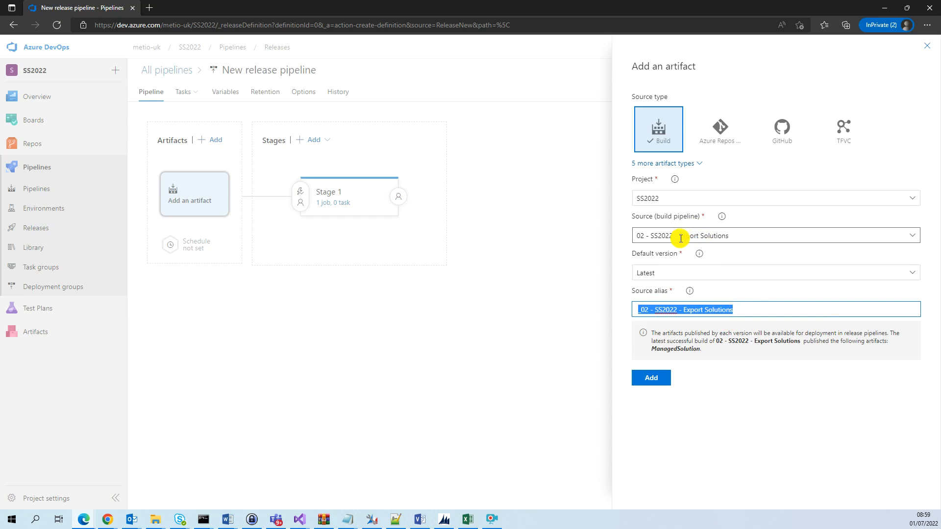
click(657, 383)
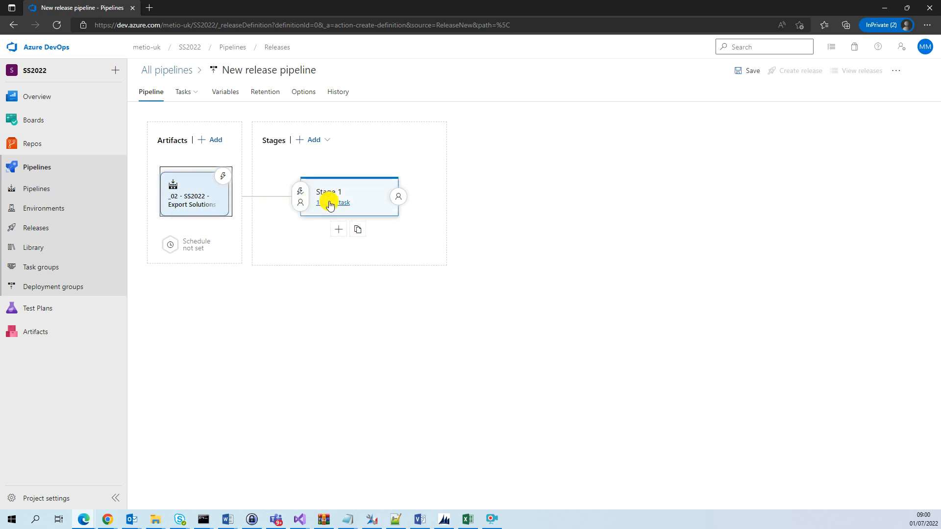
- Enable the continuous deployment trigger on the Export Solutions artifact and close its trigger settings
click(223, 178)
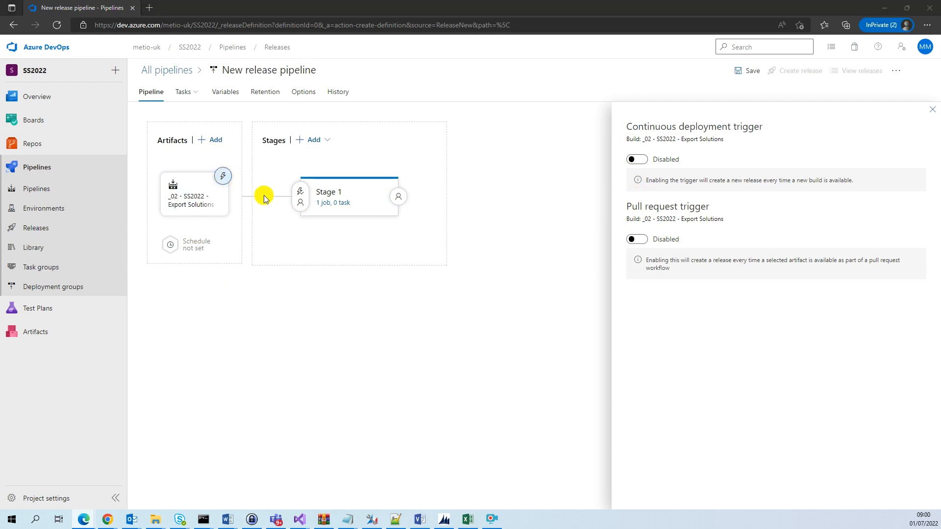
click(637, 160)
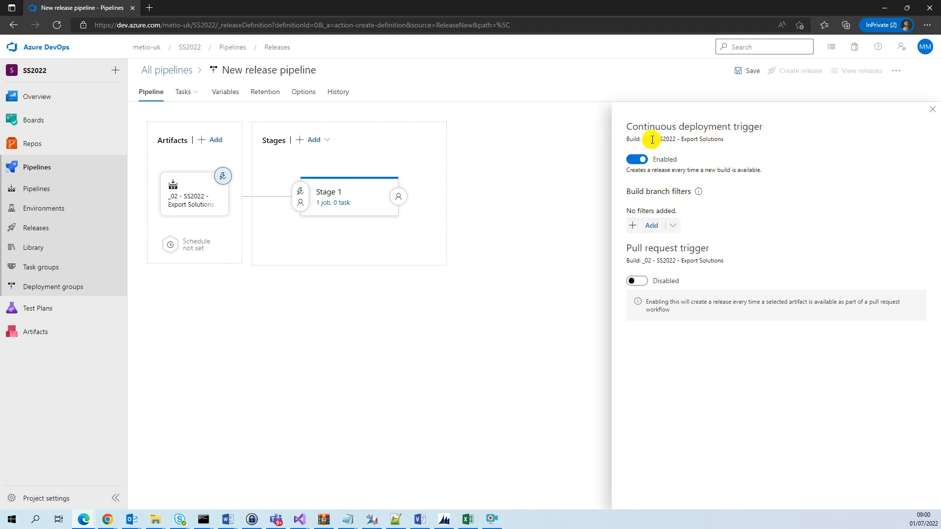
drag(728, 142, 629, 139)
click(181, 193)
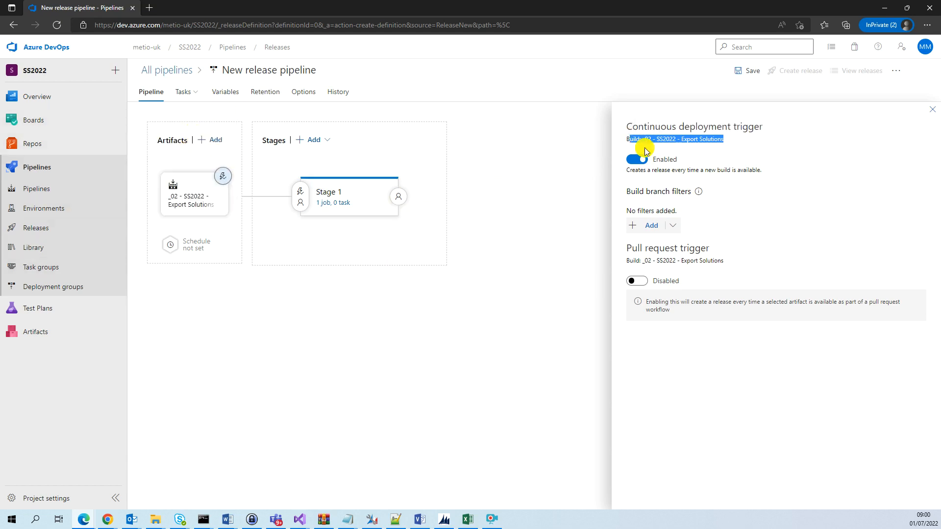
click(931, 109)
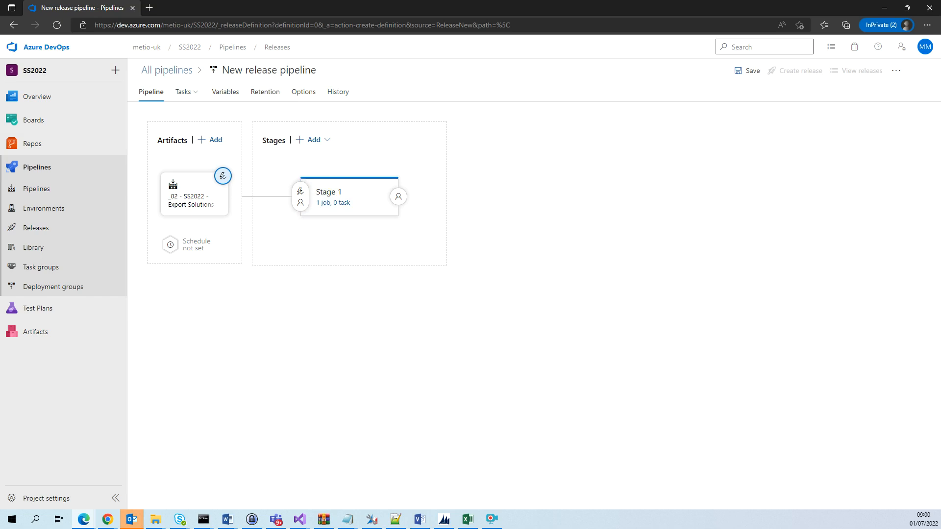
- Add the Power Platform Tool Installer task to the agent job of Stage 1
click(345, 203)
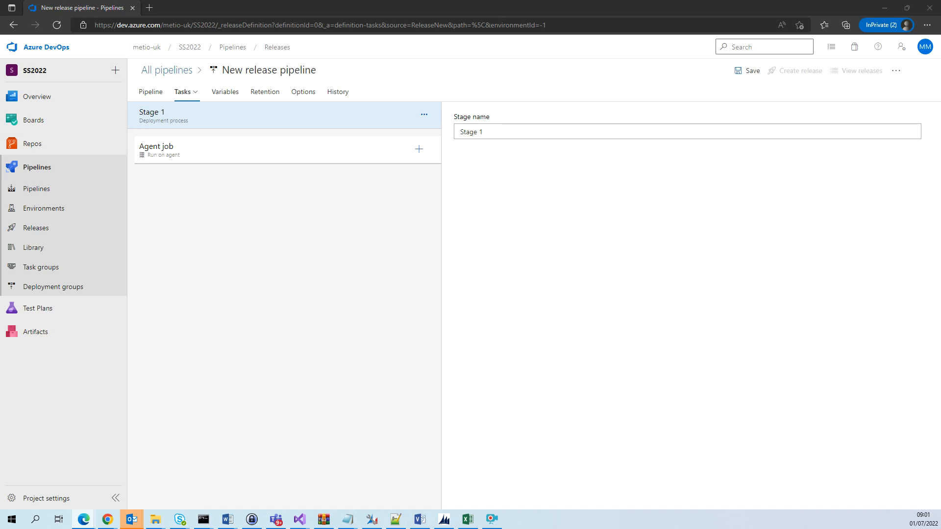
click(418, 148)
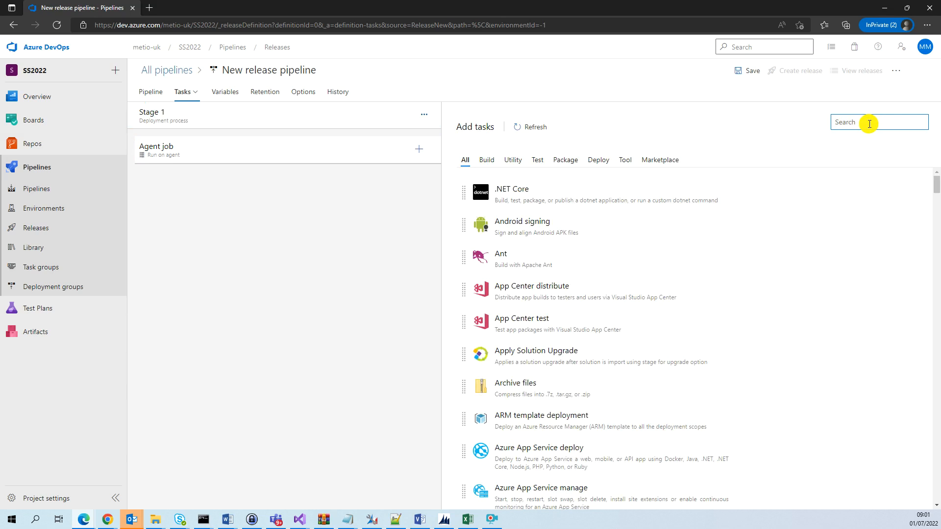
text(Power Platform Too)
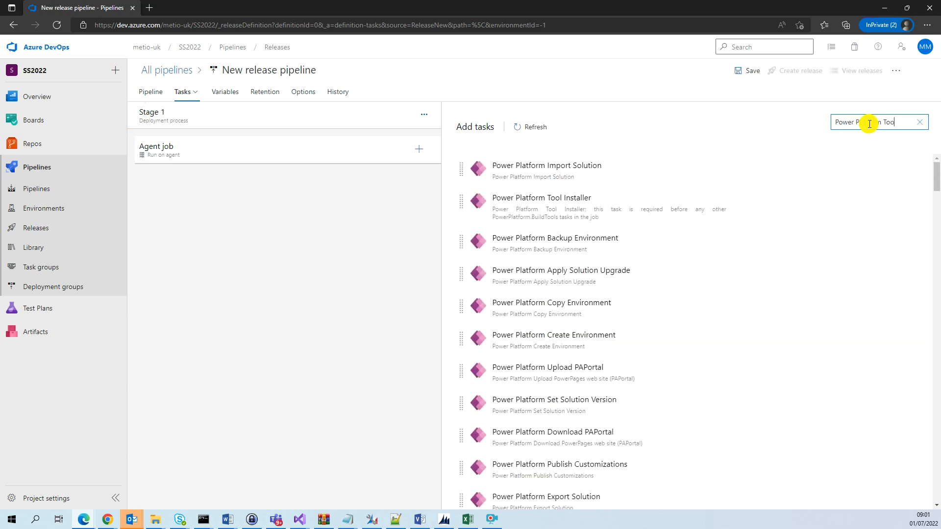
text(l)
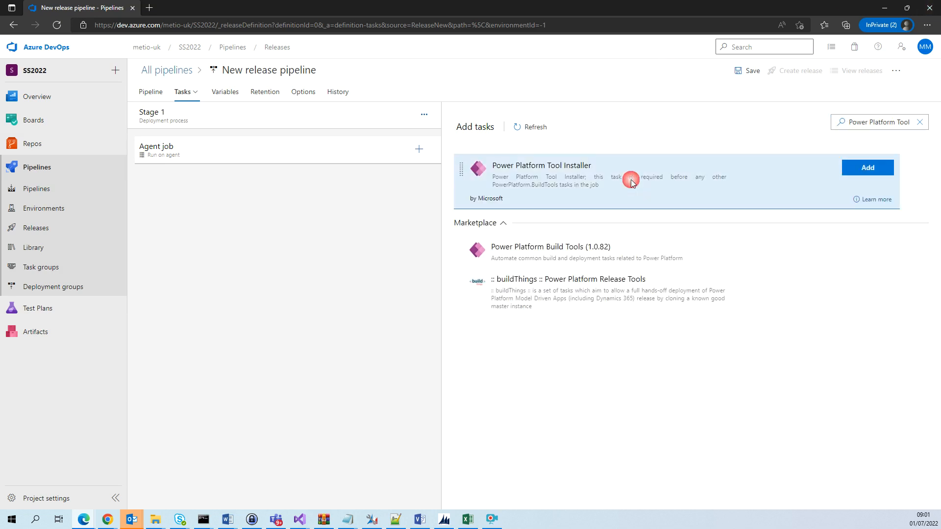
click(857, 171)
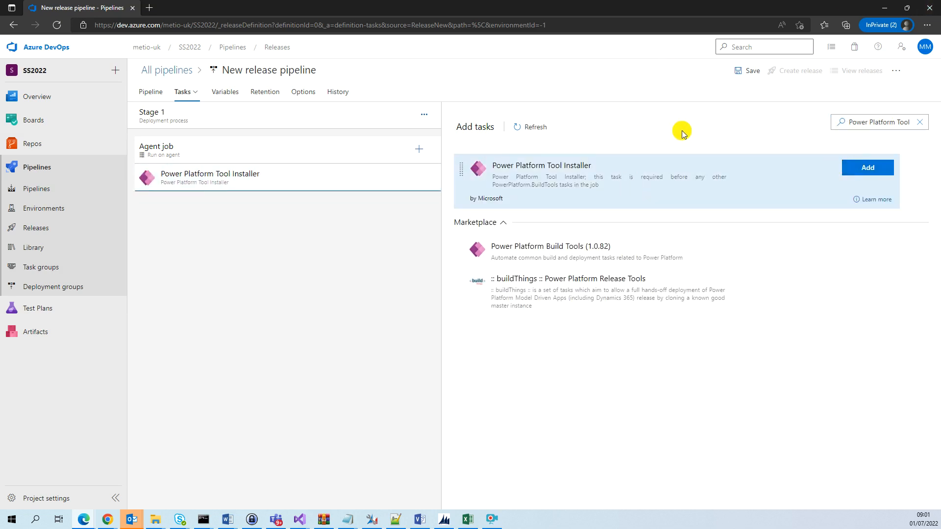
- Find the Power Platform Import Solution task and add it to the agent job
click(902, 121)
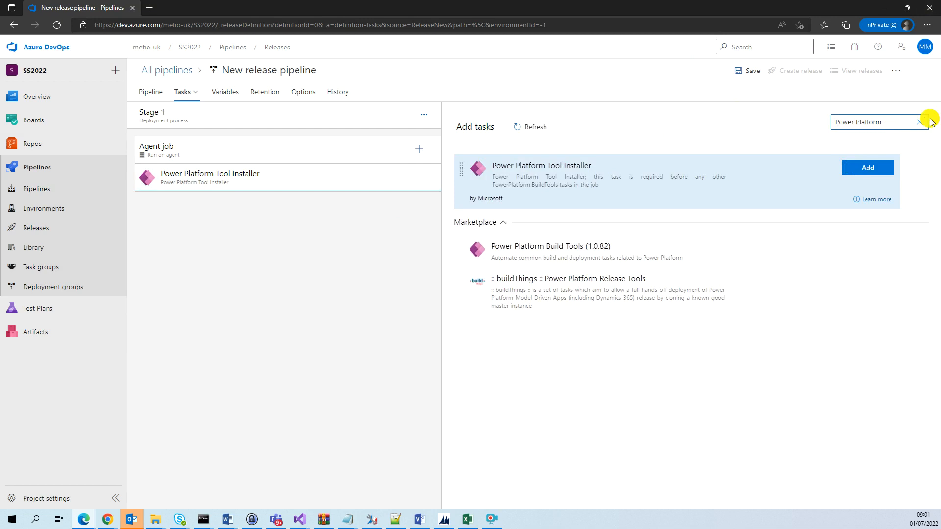
text(Import)
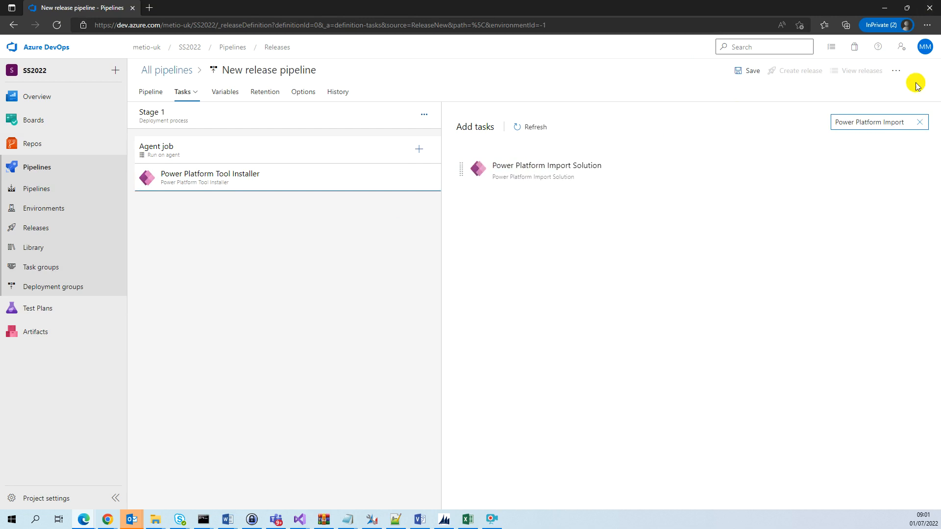
click(885, 169)
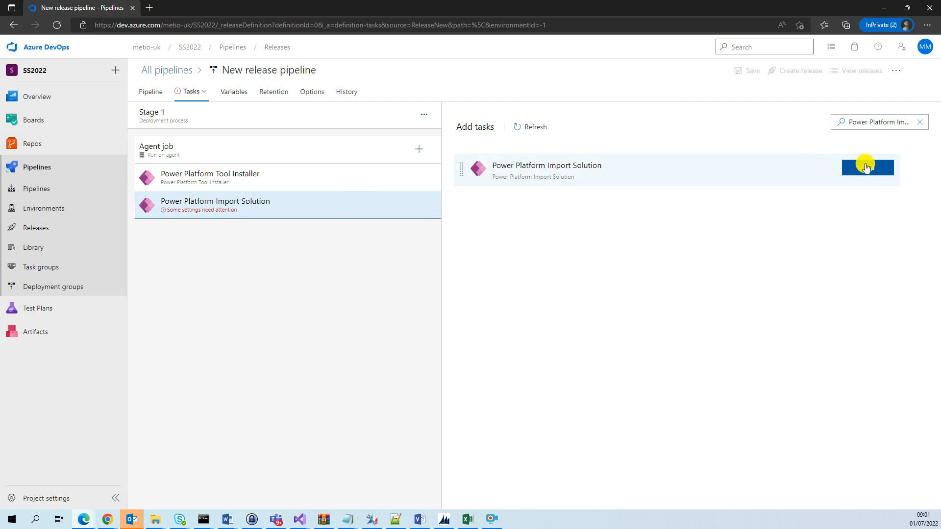
- Find the Power Platform Apply Solution Upgrade task and add it to the agent job
drag(893, 122, 938, 127)
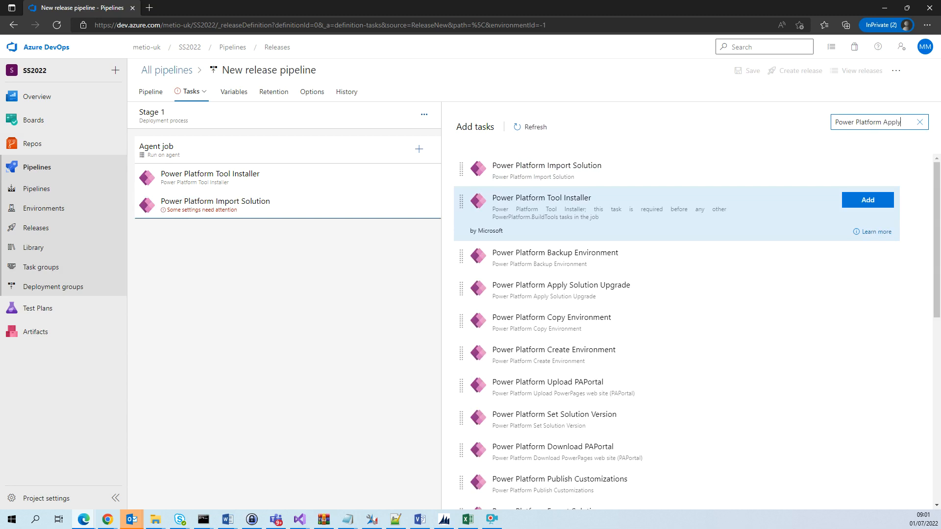
click(657, 174)
click(873, 172)
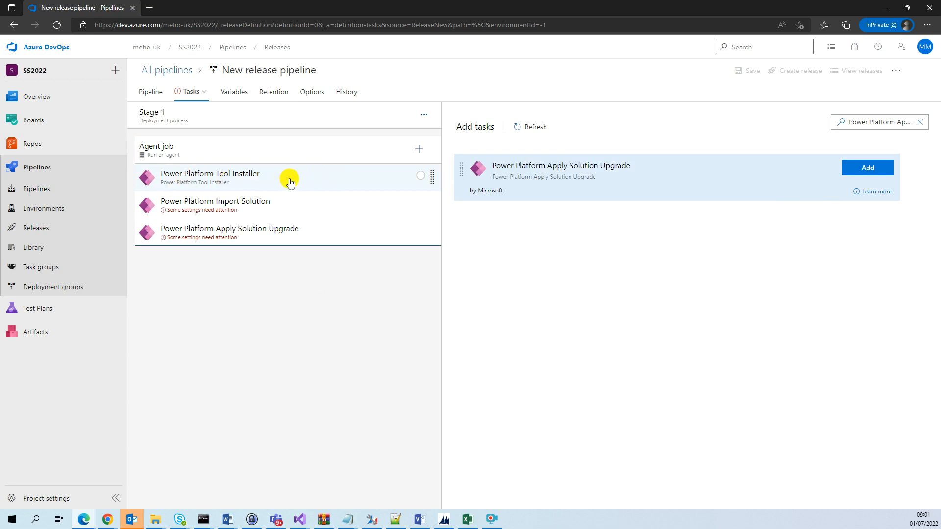
- Set the Import Solution task's service connection to Metio-UAT-SS2022
click(288, 207)
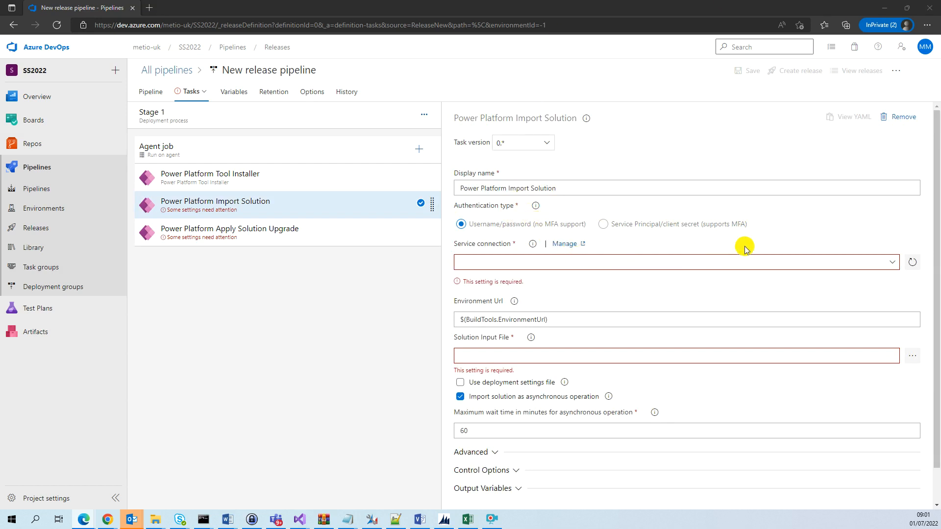
click(893, 266)
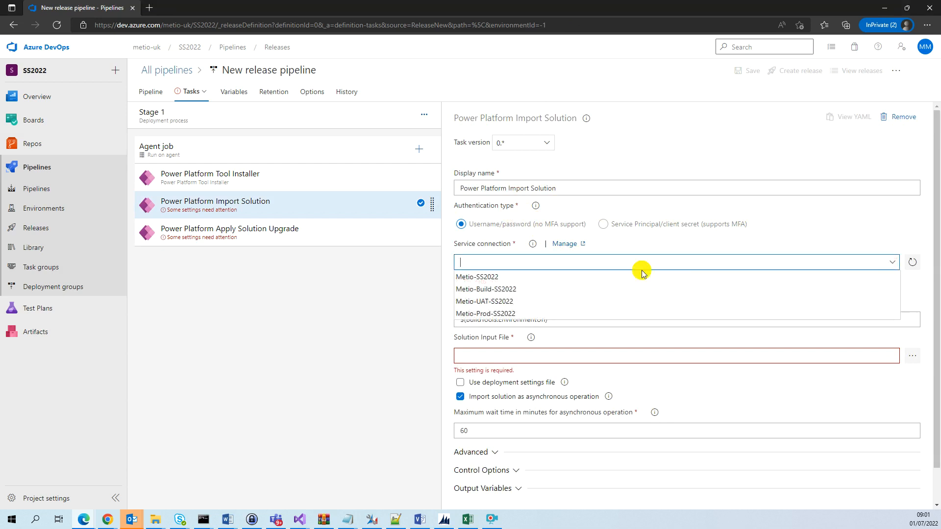
click(506, 302)
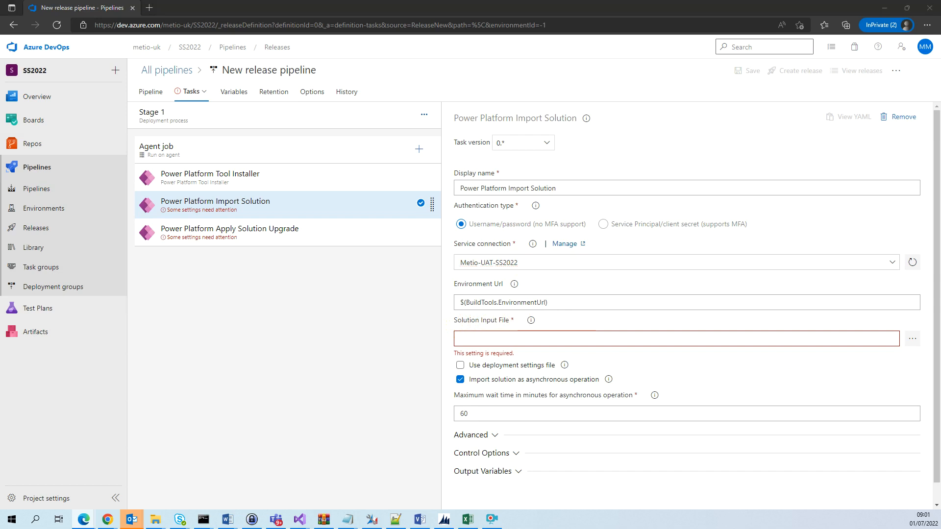
- Choose SS2022_managed.zip from the Export Solutions artifact's ManagedSolution folder as the import task's solution input file
click(910, 340)
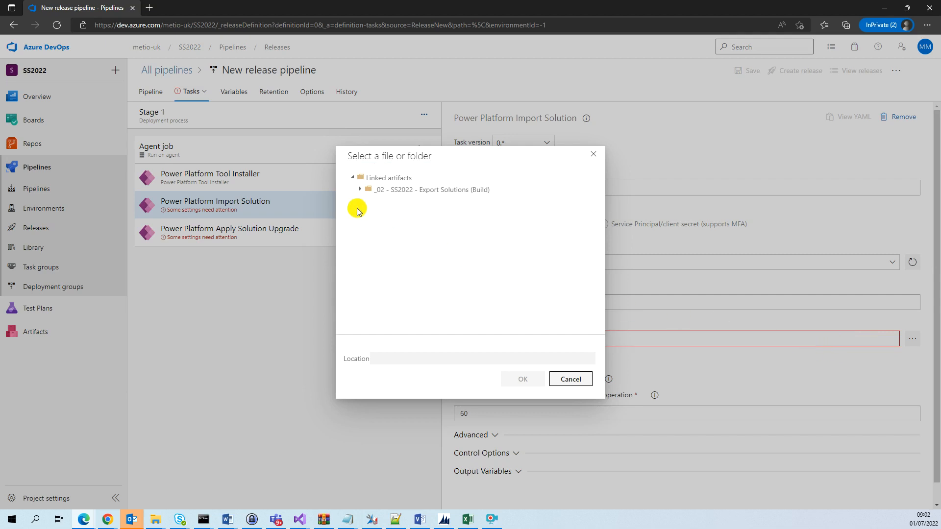
click(360, 190)
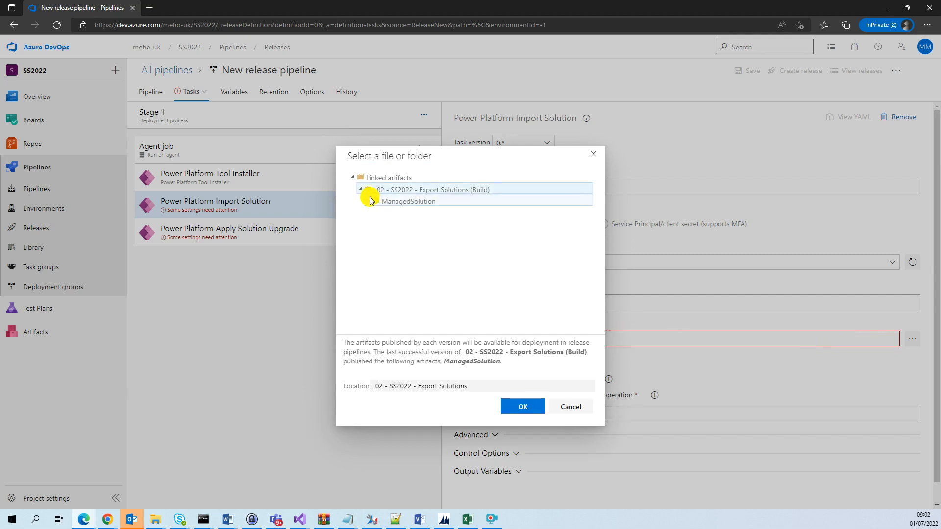
click(369, 202)
click(395, 224)
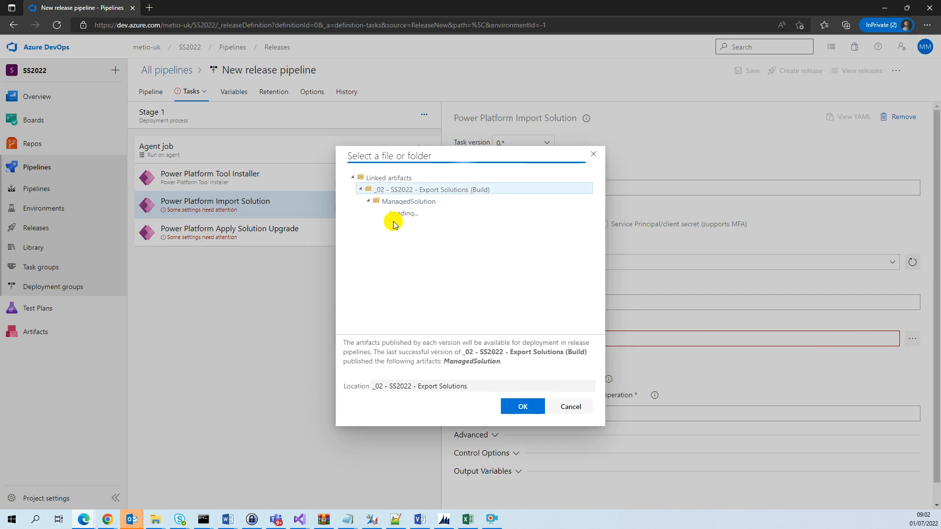
click(400, 213)
click(529, 409)
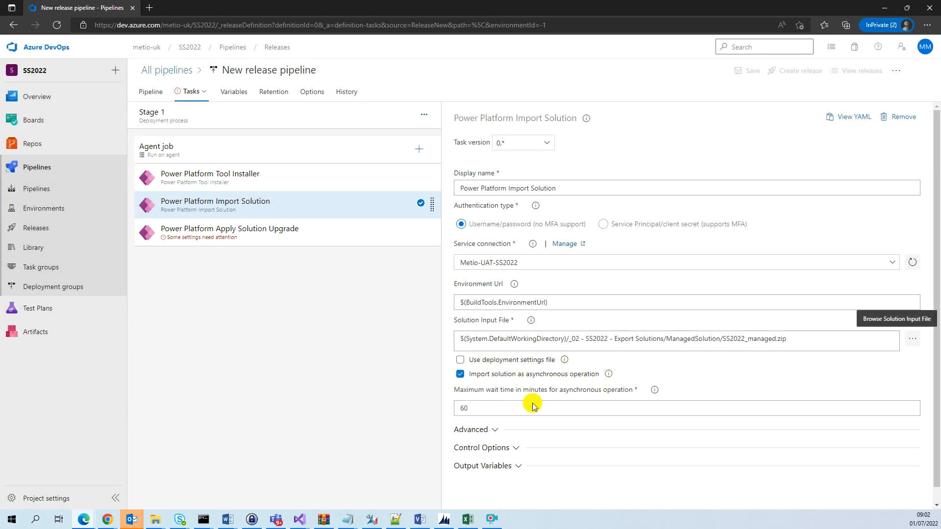
- In the import task's advanced options, enable importing as a holding and as a managed solution, and disable activating processes after import
click(484, 430)
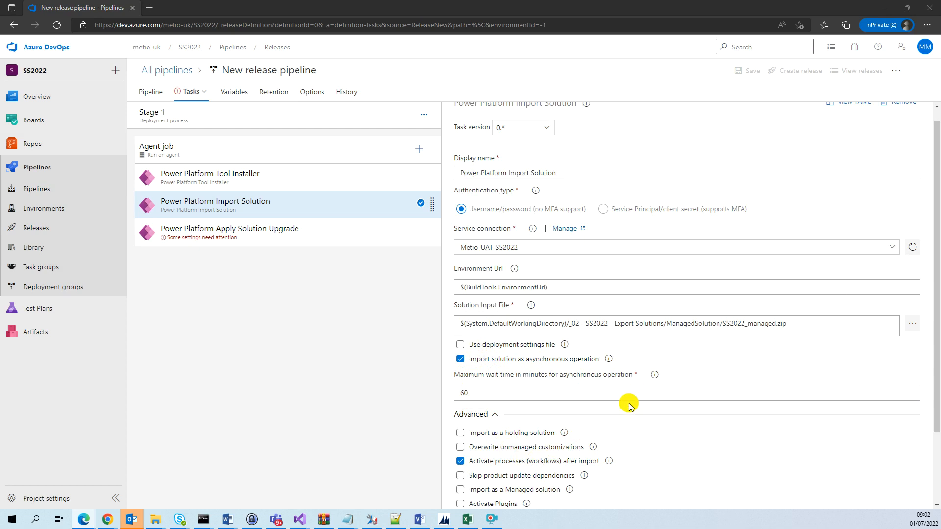
scroll(626, 402, down, 2)
click(461, 402)
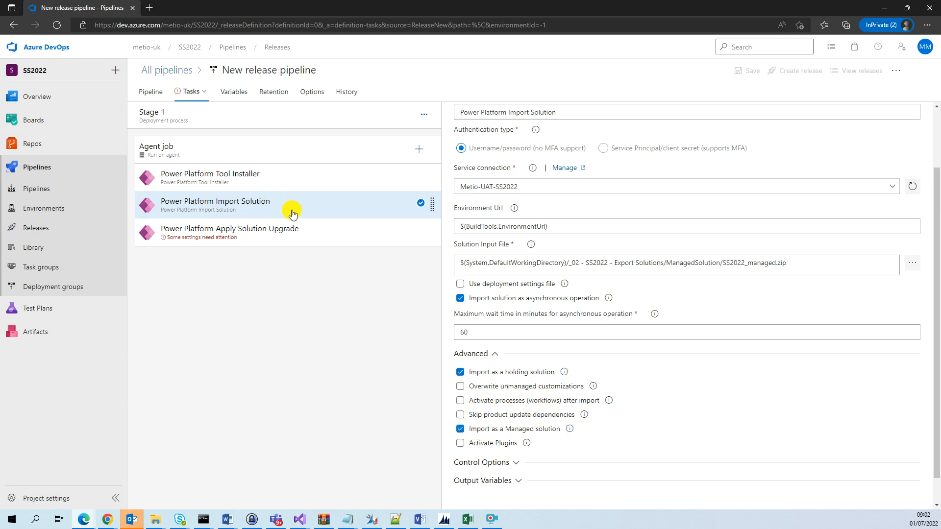
- Set the Apply Solution Upgrade task's service connection to Metio-UAT-SS2022
click(320, 236)
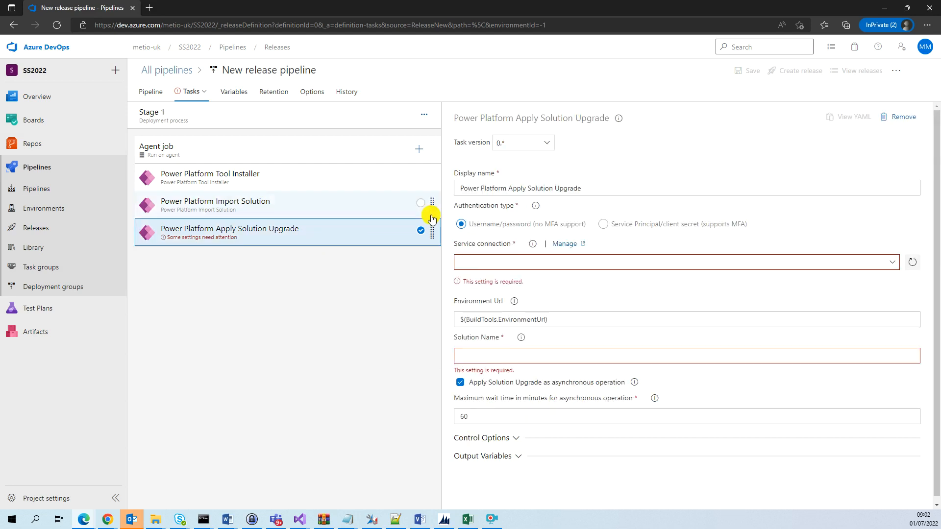
click(891, 264)
click(505, 302)
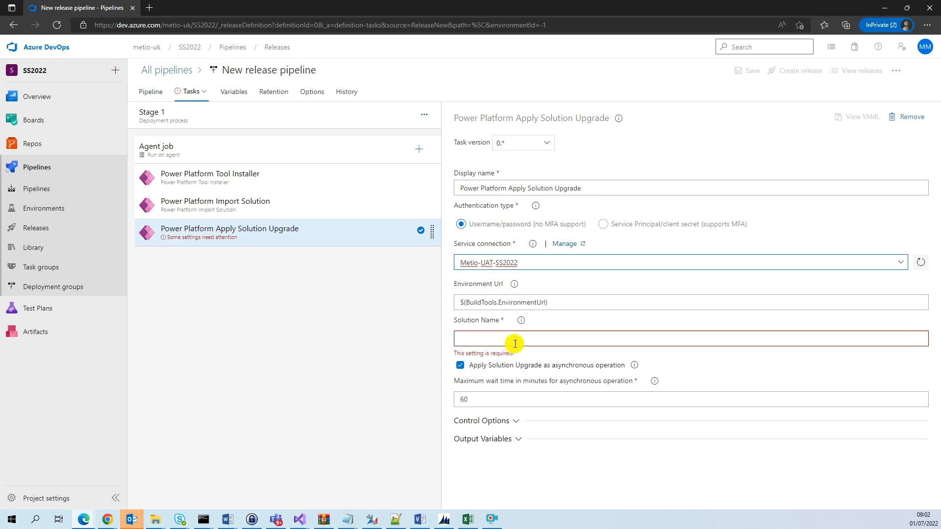
- Set the Apply Solution Upgrade task's solution name to SS2022 and expand the task's control options
click(872, 336)
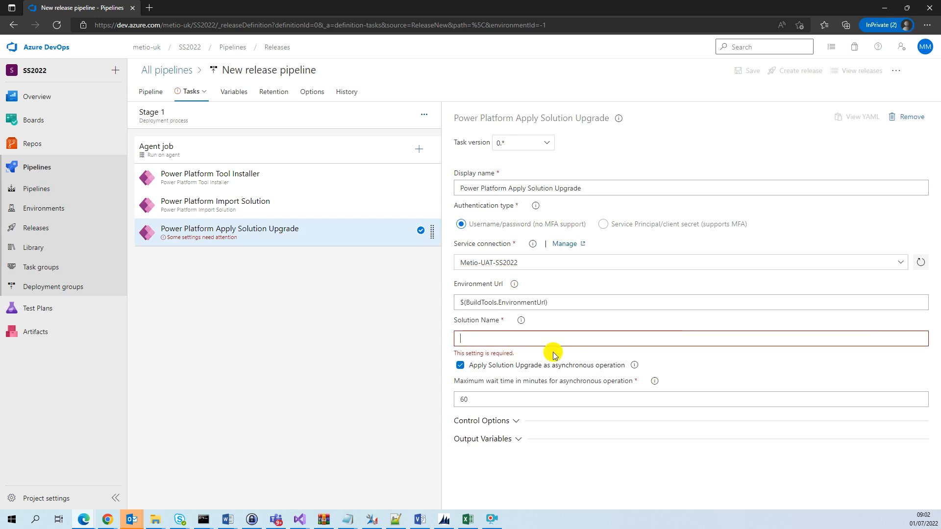
text(SS2022)
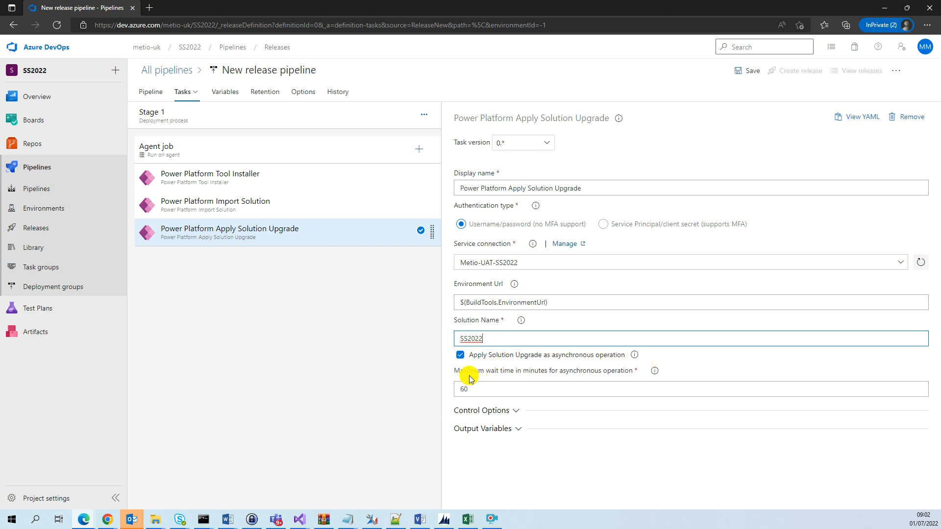
click(515, 411)
click(472, 325)
key(BackSpace)
key(BackSpace)
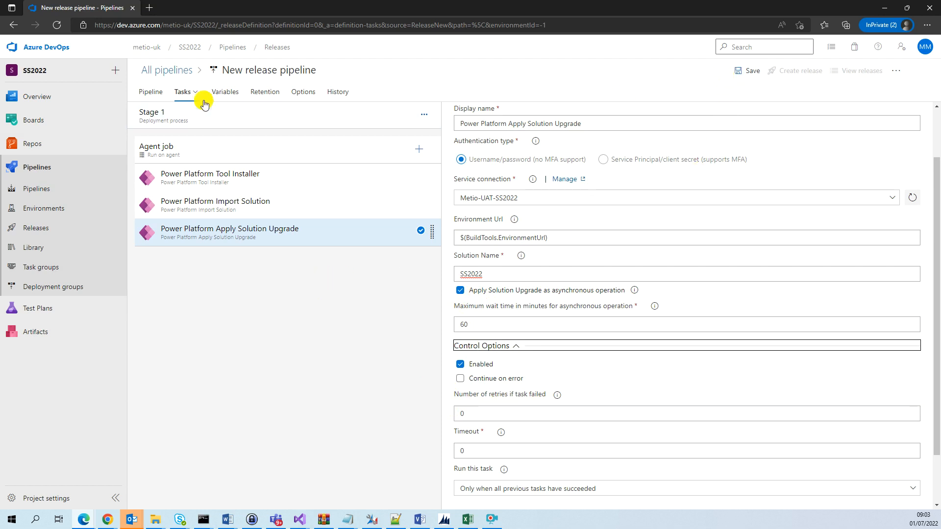
- Rename the deployment stage Stage 1 as "UAT - Solutions"
click(222, 119)
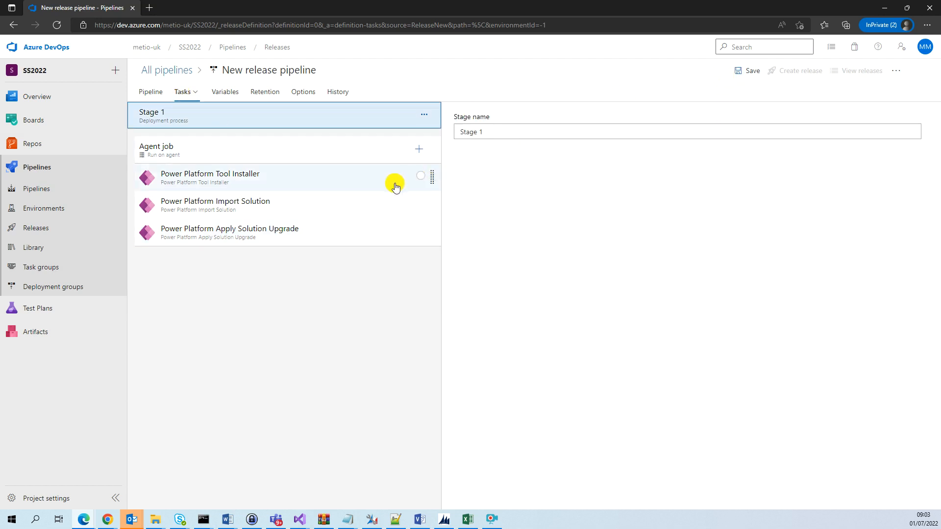
drag(500, 130, 401, 129)
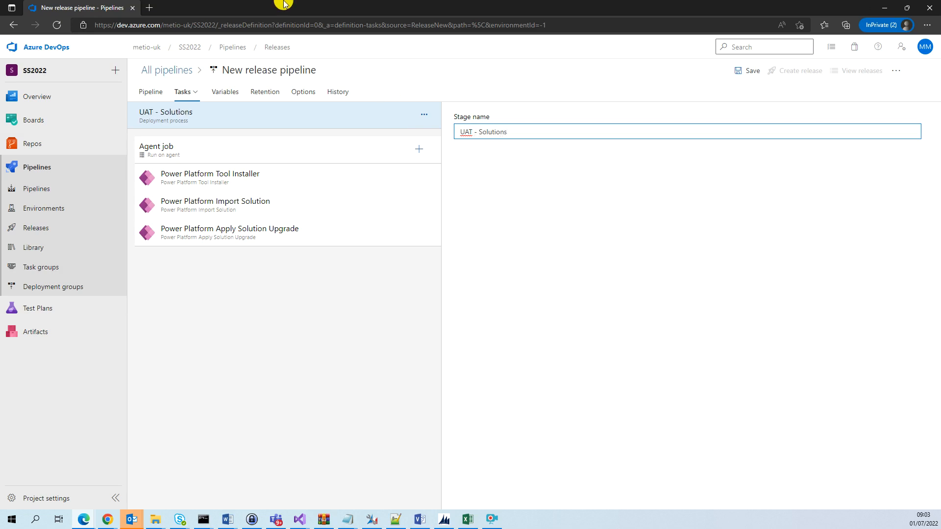
click(188, 92)
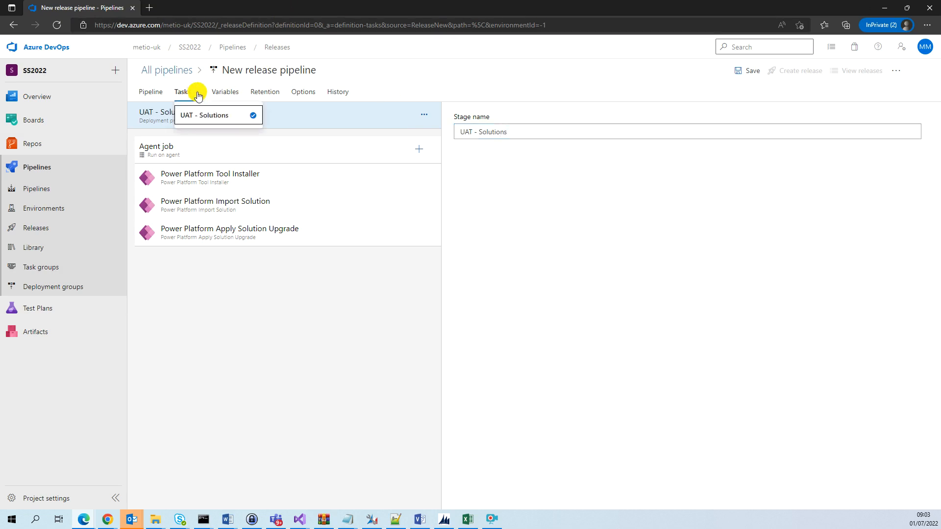
- Add a new stage with an empty job after UAT - Solutions and name it "Prod - Solutions"
click(153, 93)
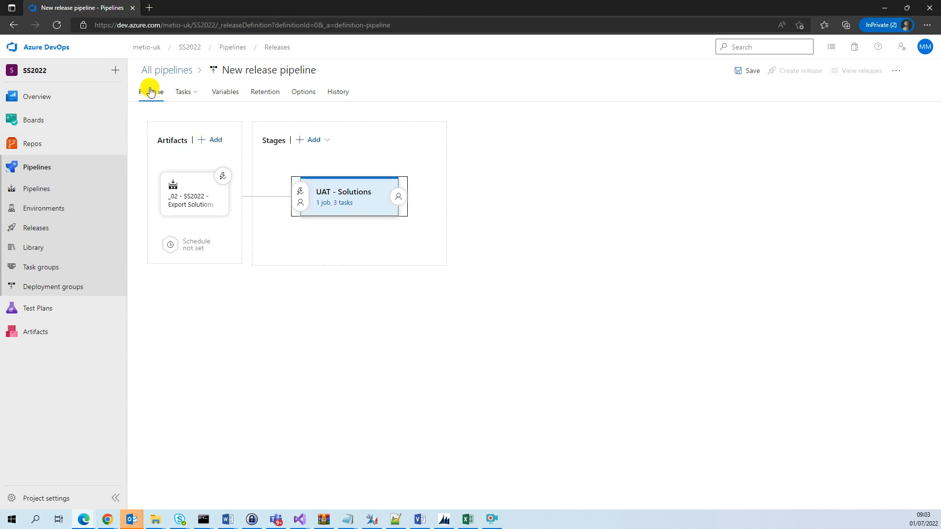
click(321, 140)
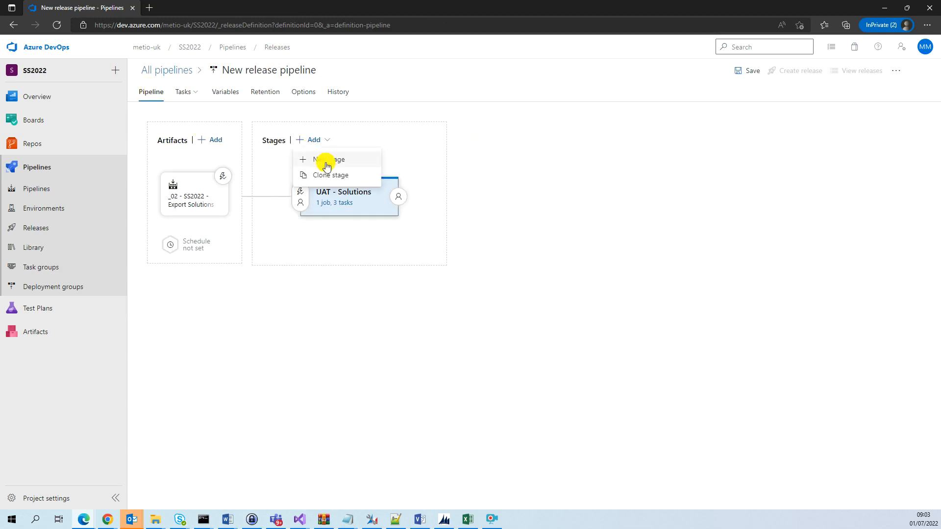
click(326, 158)
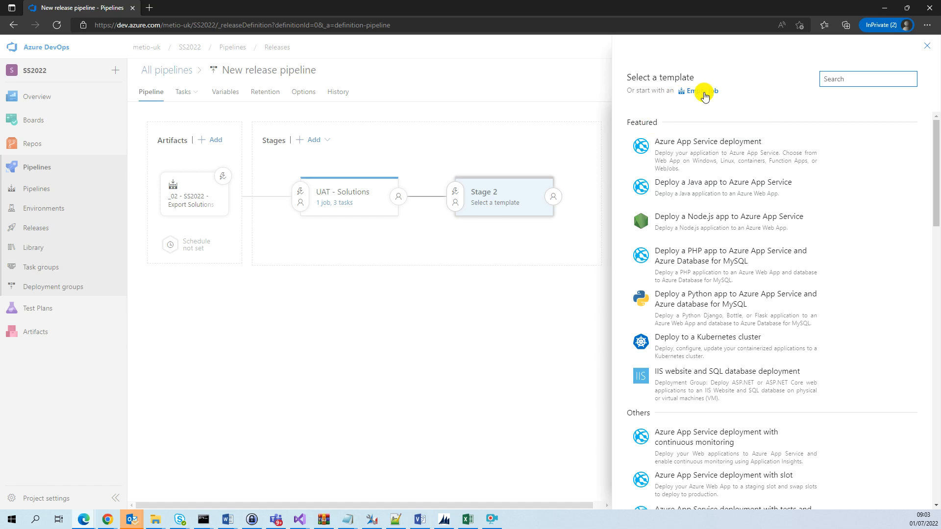
click(705, 91)
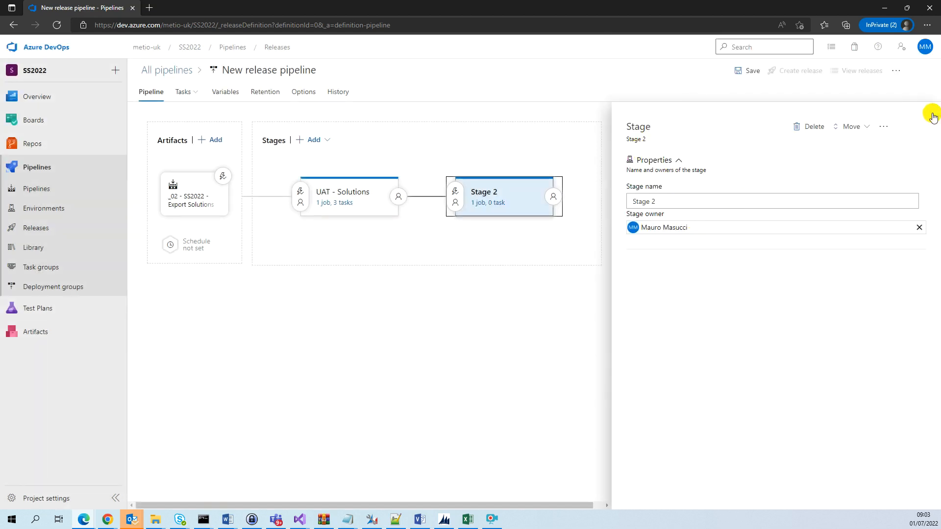
click(656, 203)
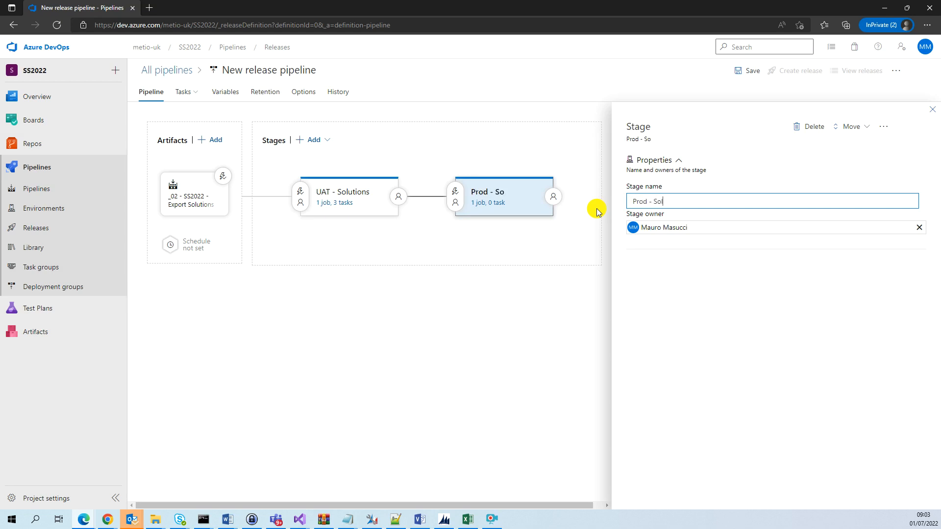
text(Prod - Solutions)
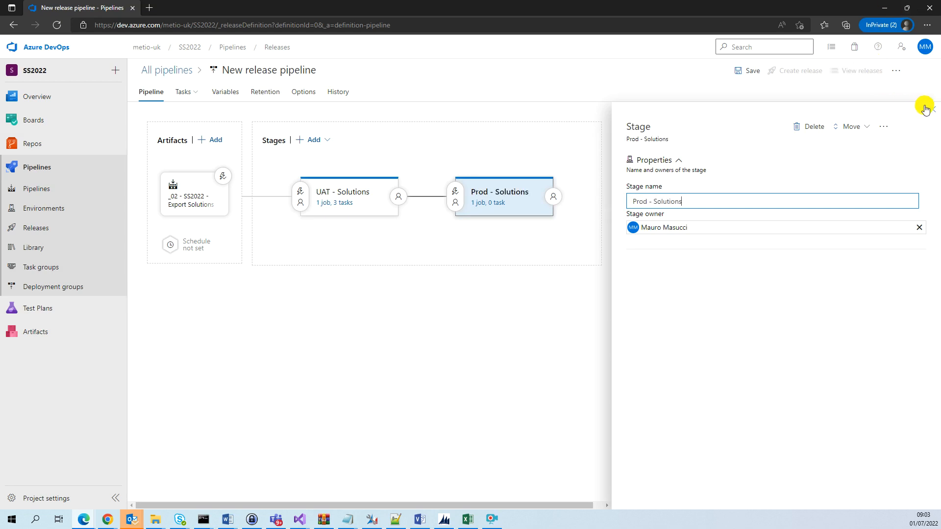
click(932, 109)
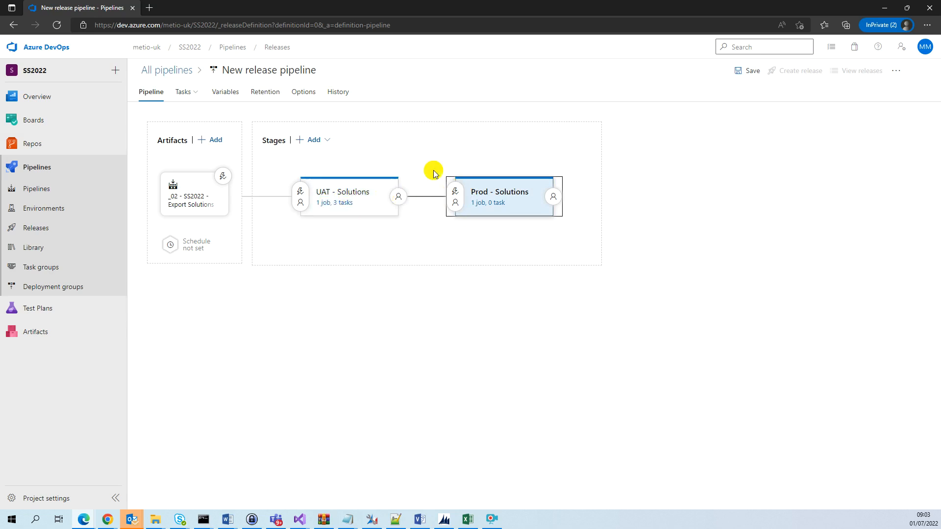
- Set the Prod - Solutions stage's pre-deployment trigger to Manual only
click(456, 194)
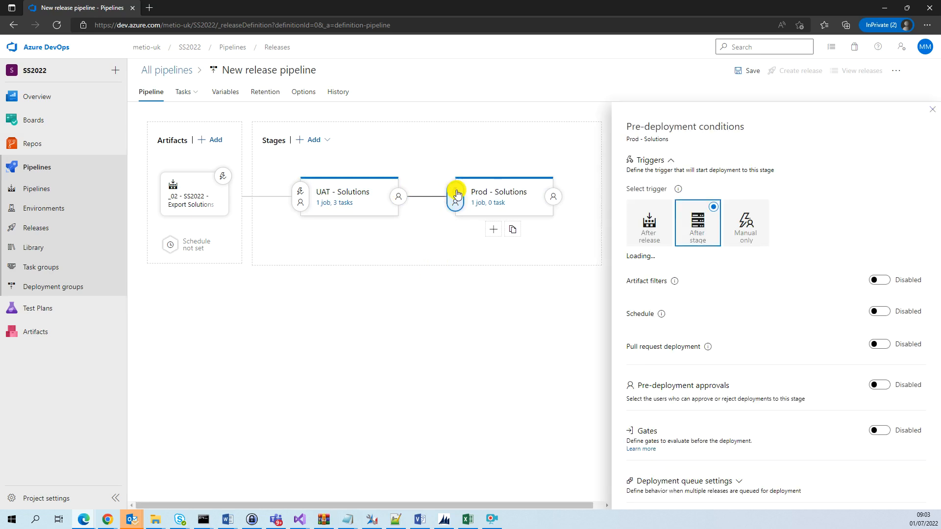
click(746, 222)
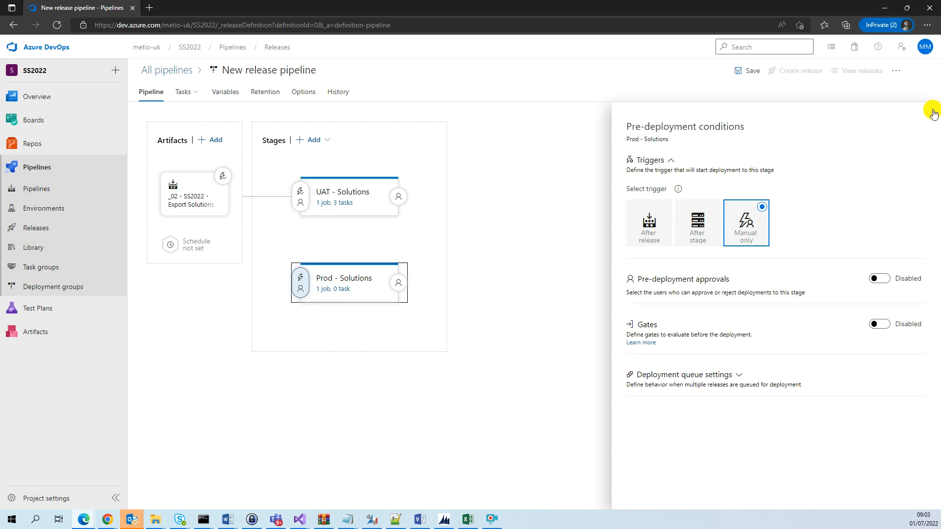
- Add the Power Platform Tool Installer task to the agent job of the Prod - Solutions stage
click(340, 291)
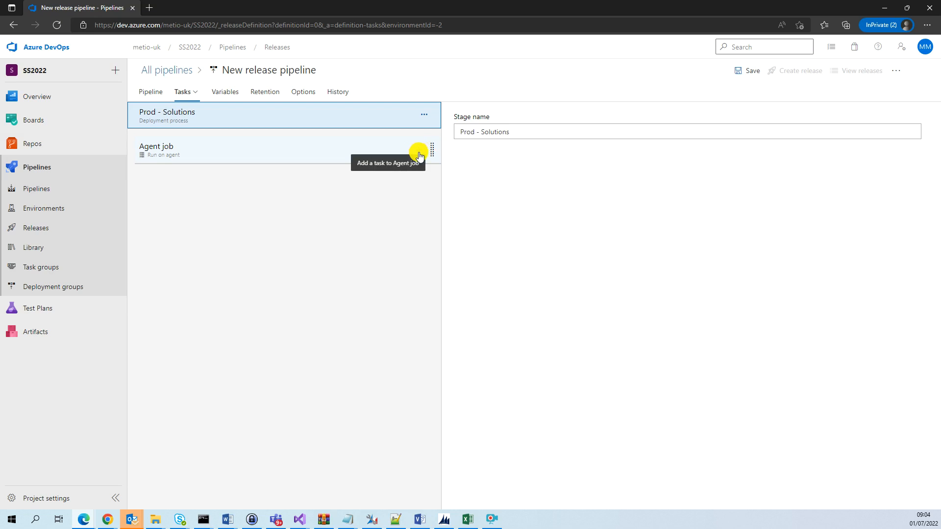
click(419, 151)
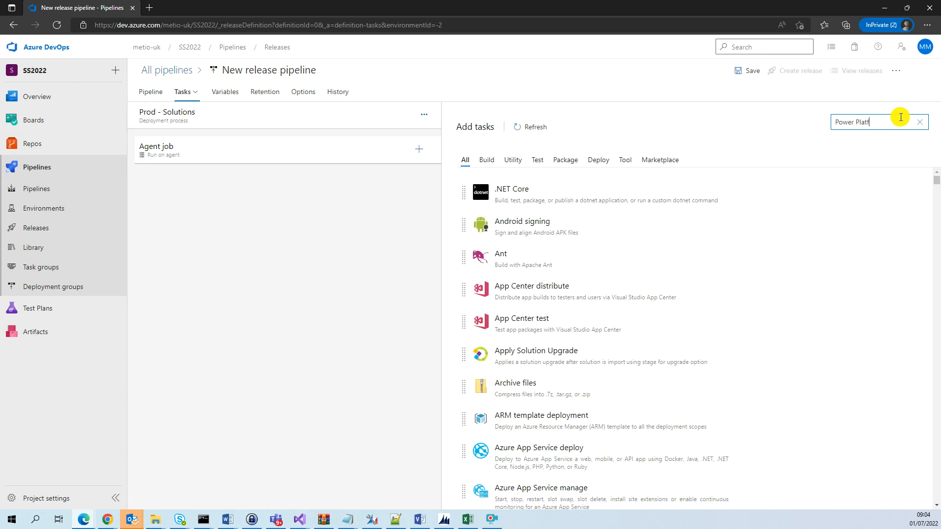
text(Power Platform -)
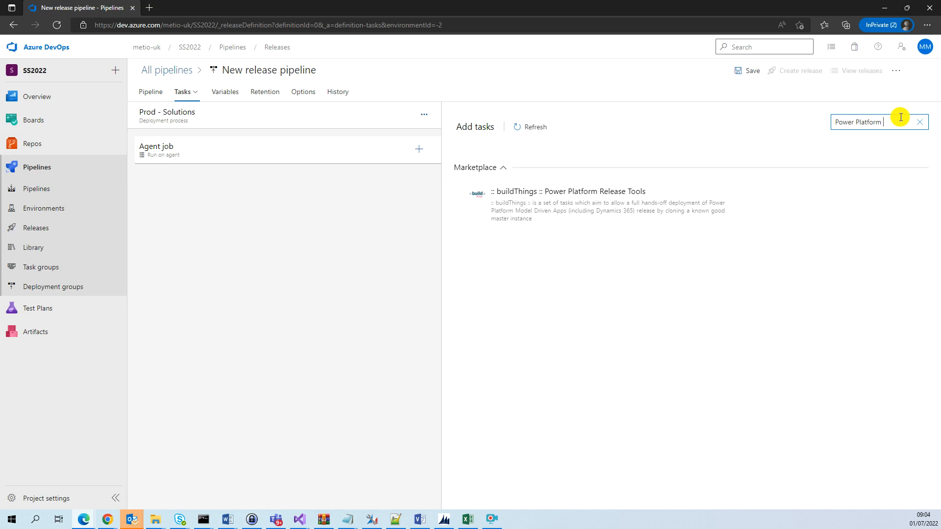
text(T)
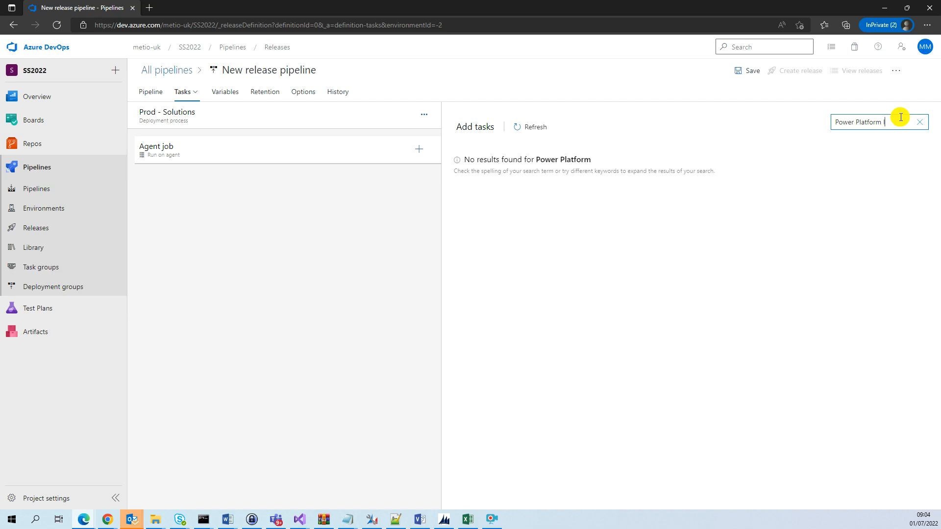
text(tool)
mouse_move(654, 171)
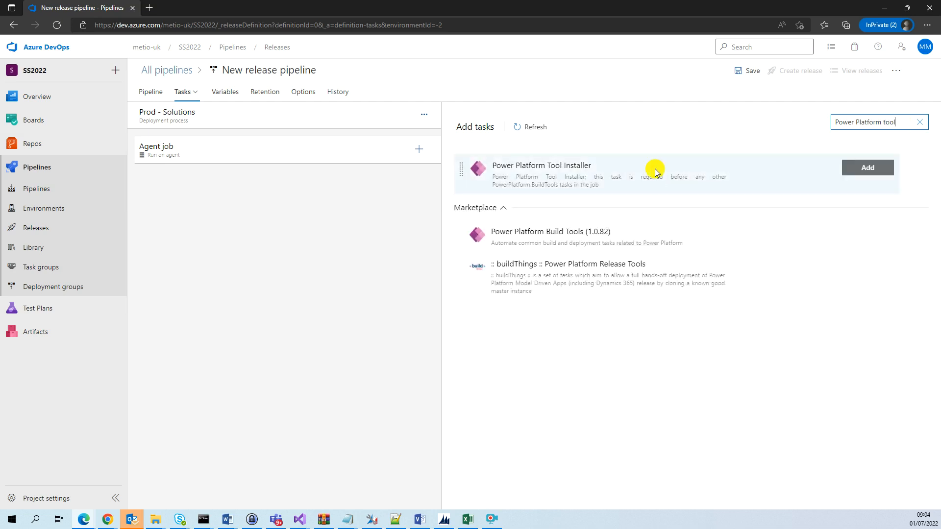
click(862, 162)
- Add the Power Platform Import Solution task to the Prod - Solutions agent job
double_click(904, 120)
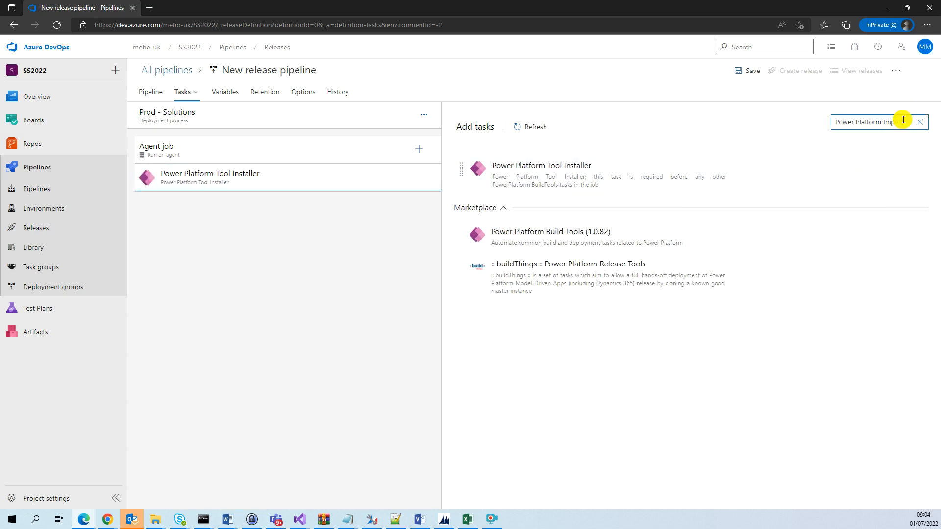
text(Imp)
click(559, 164)
click(890, 171)
- Add the Power Platform Apply Solution Upgrade task to the Prod - Solutions agent job
double_click(901, 122)
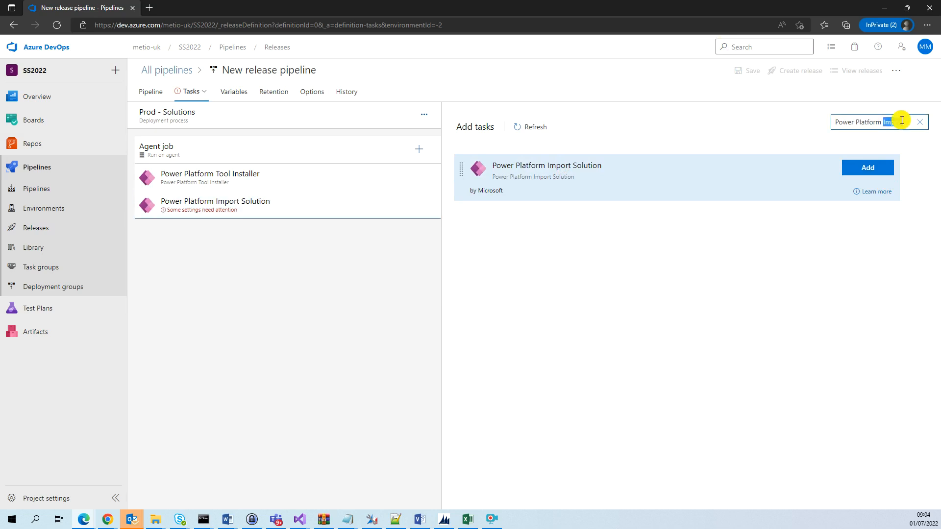
click(790, 168)
click(868, 167)
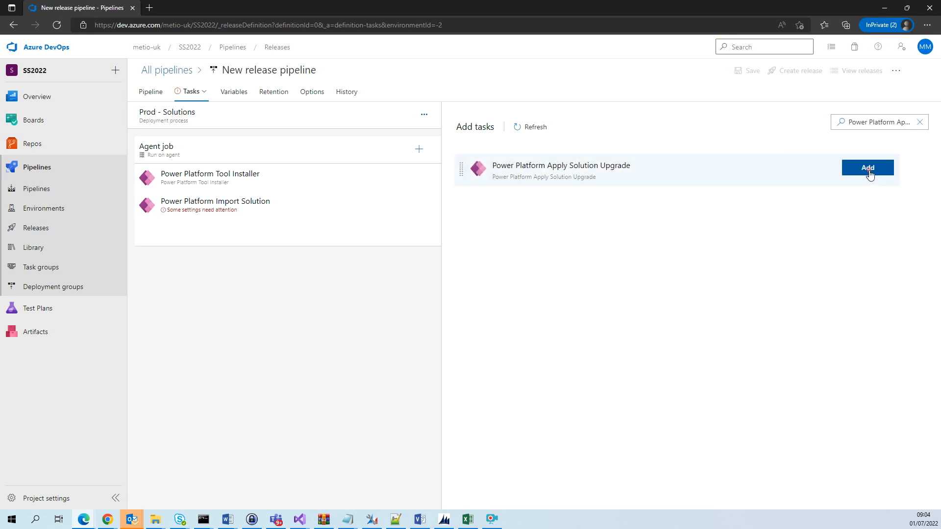
- Set the Prod stage's Import Solution task to use the Metio-Prod-SS2022 service connection
click(273, 203)
click(891, 261)
click(493, 315)
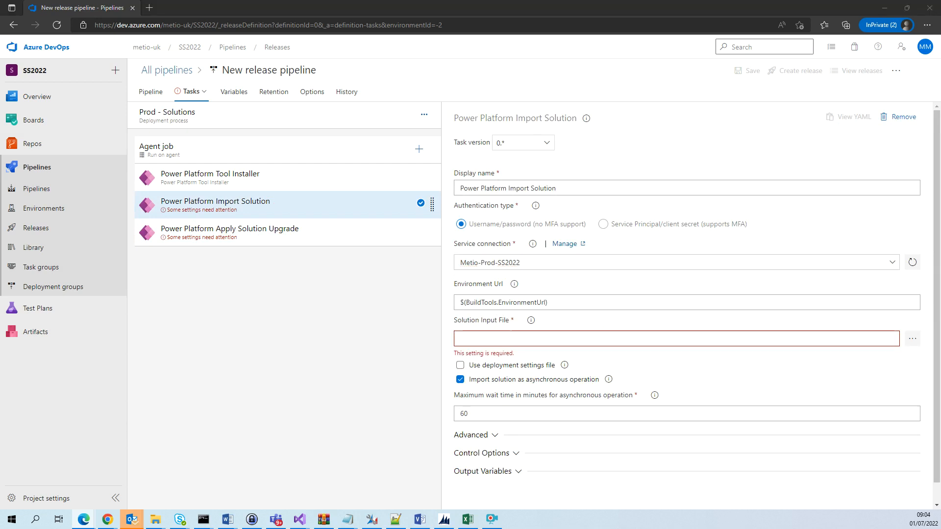
- Choose SS2022_managed.zip from the Export Solutions artifact's ManagedSolution folder as the Prod import task's solution input file
click(913, 338)
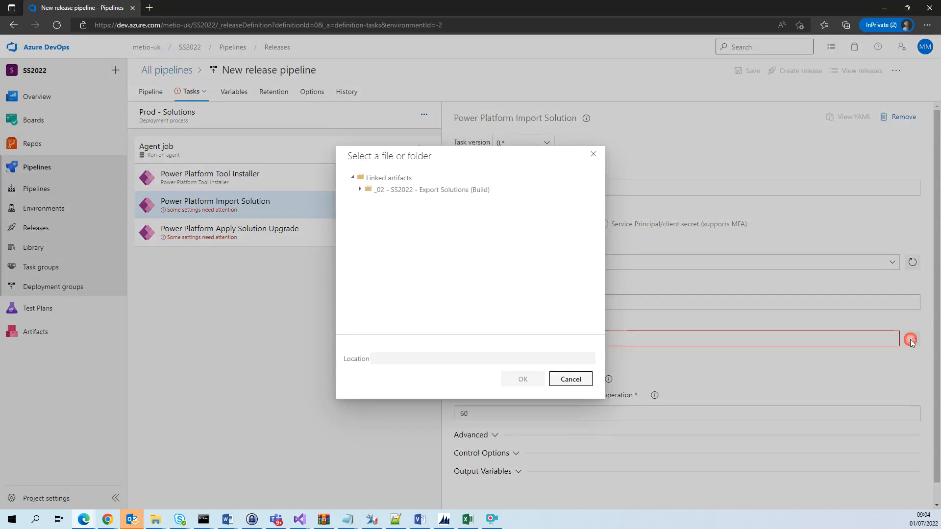
click(360, 190)
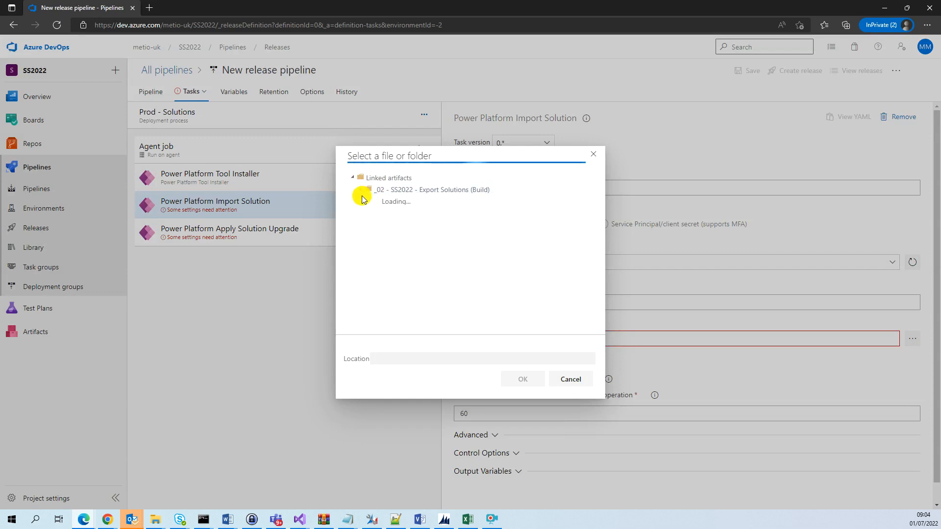
click(368, 202)
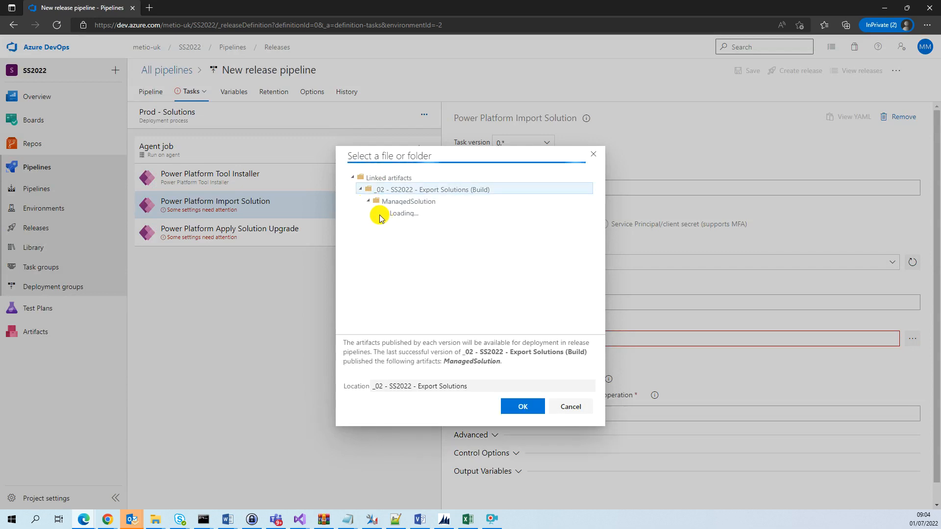
click(392, 213)
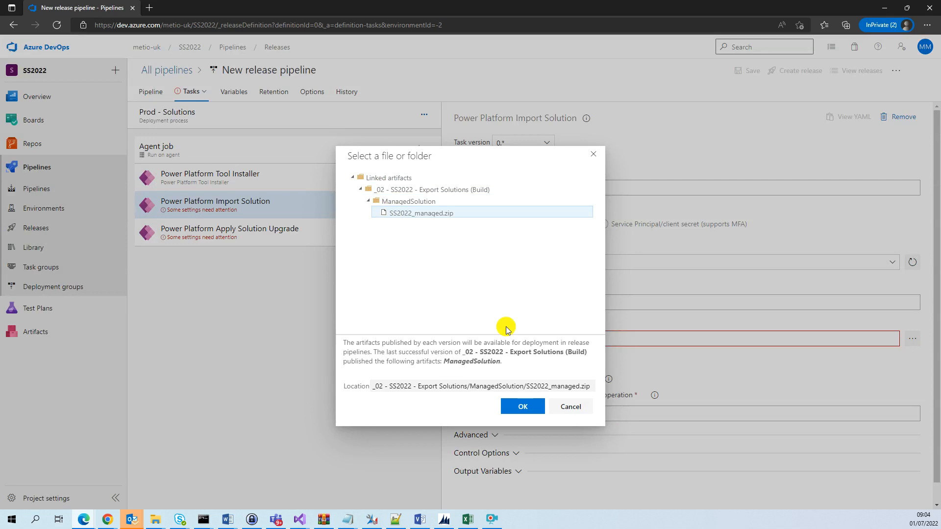
click(523, 407)
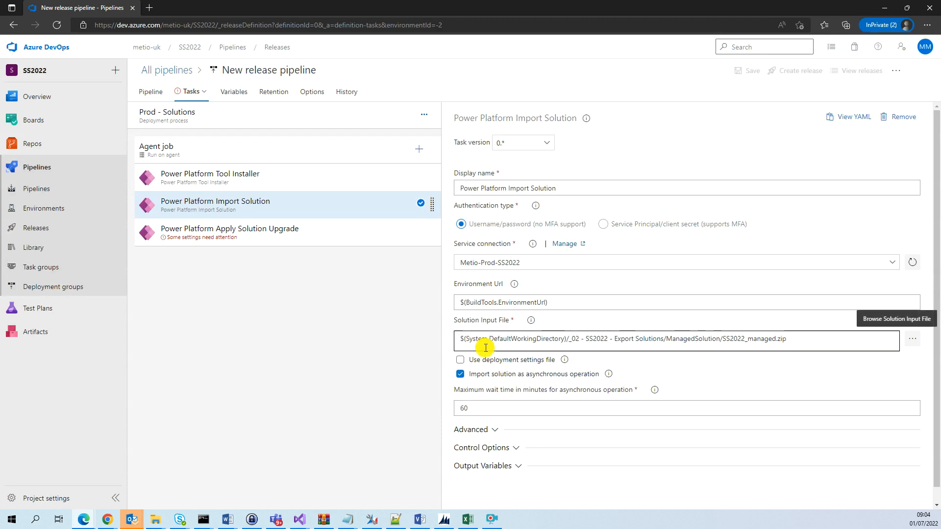
- In the Prod import task's advanced options, enable importing as a holding and as a managed solution, and disable activating processes after import
click(494, 430)
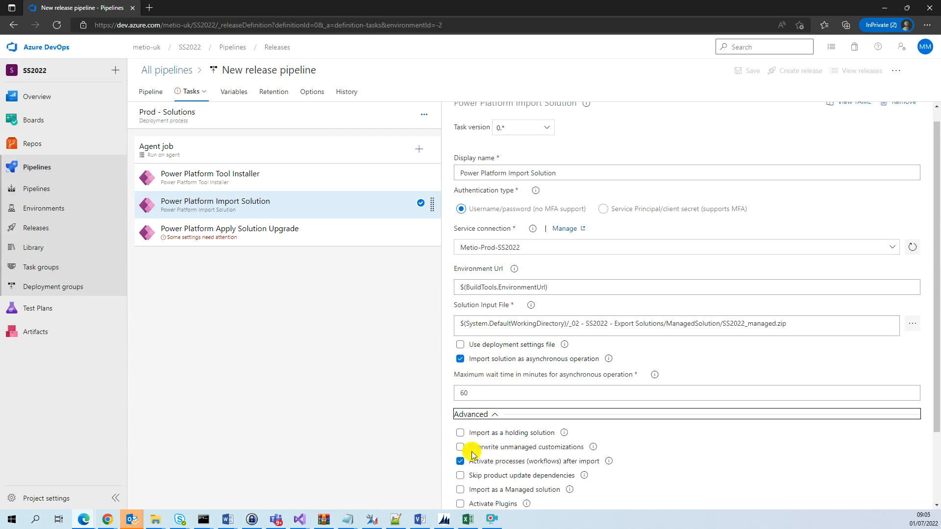
click(461, 434)
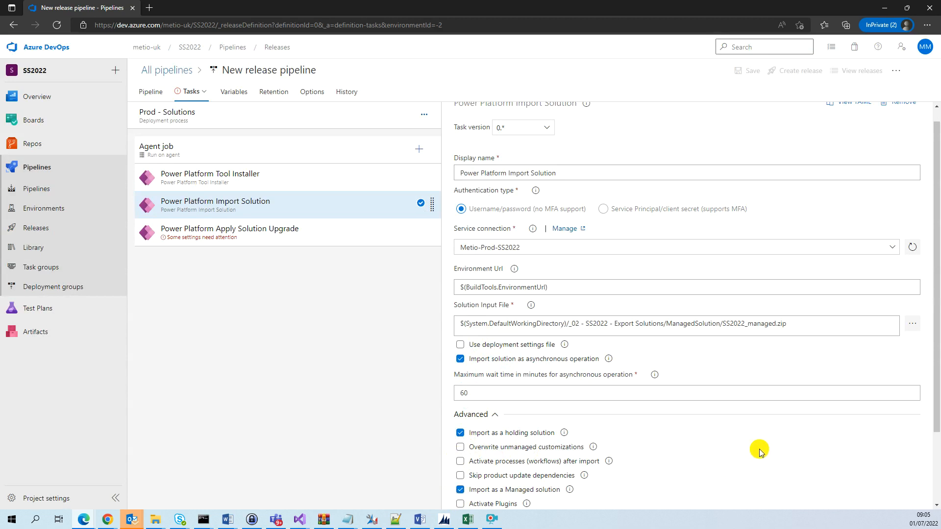
drag(936, 382, 936, 452)
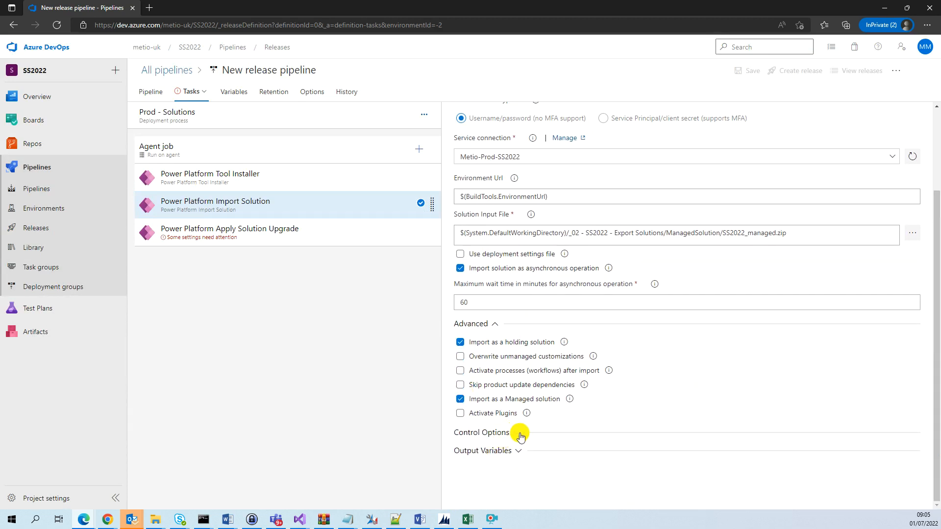
- Configure the Prod Apply Solution Upgrade task with the Metio-Prod-SS2022 service connection and solution name SS2022, and save the pipeline in the root folder
click(244, 231)
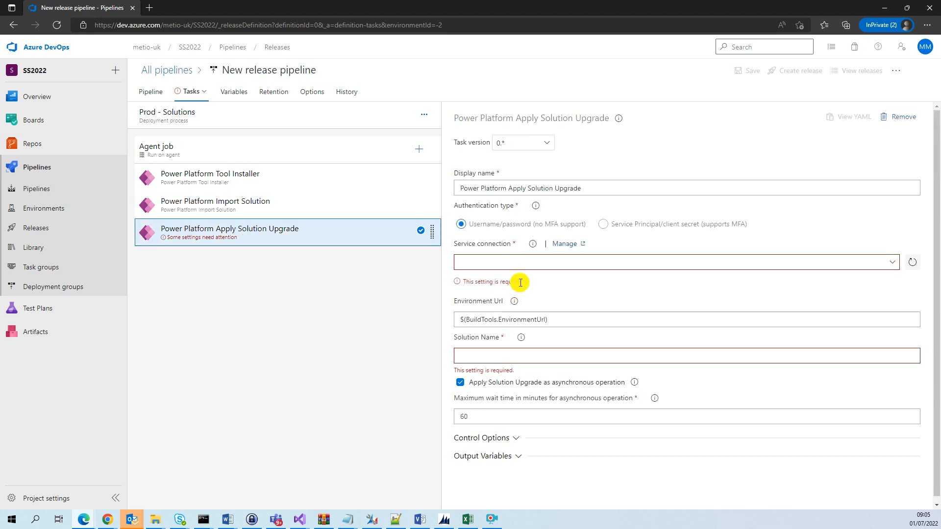
click(901, 264)
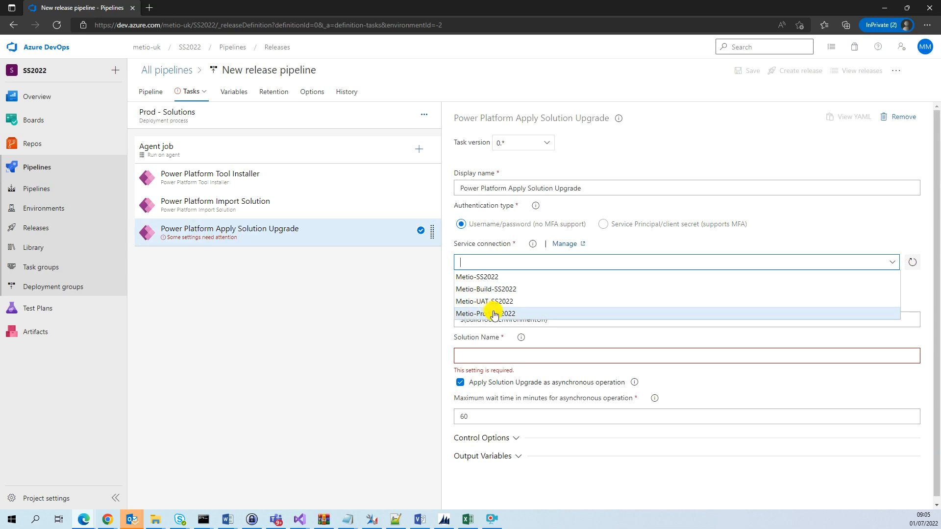
click(495, 315)
click(505, 335)
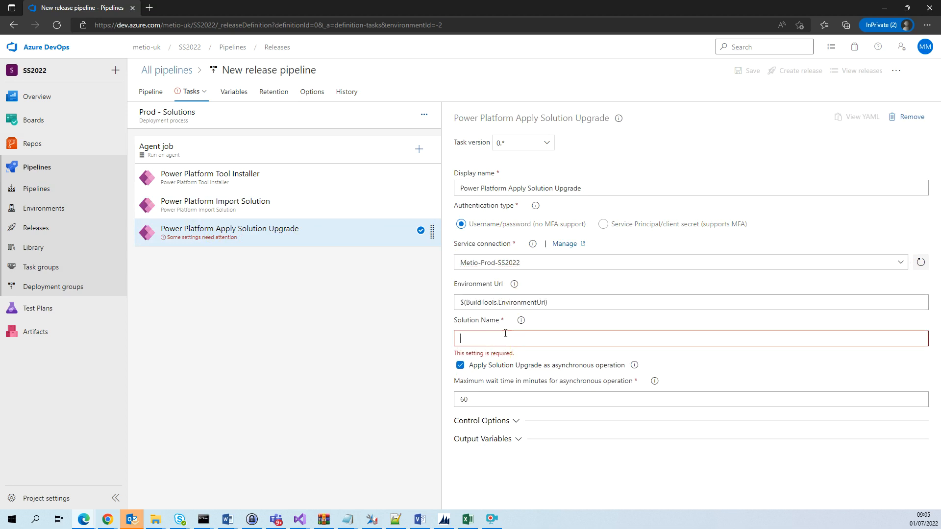
text(SS2022)
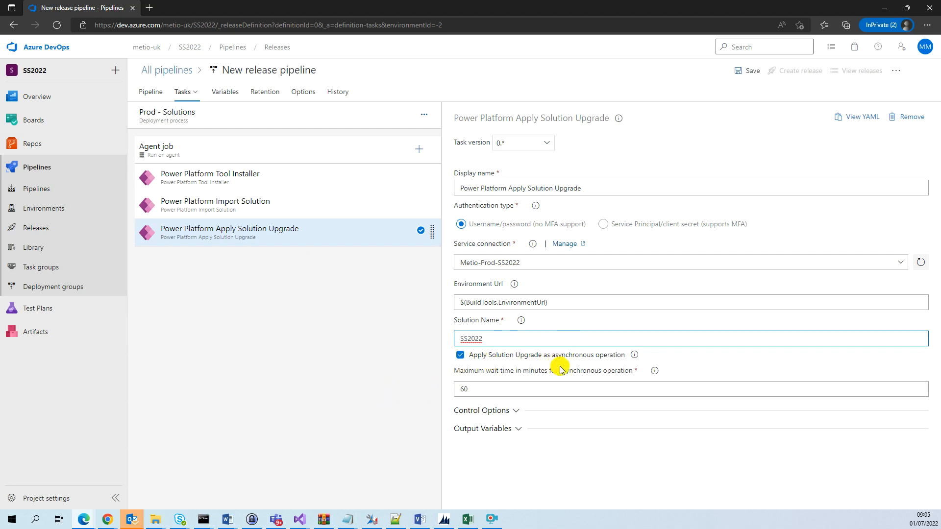
click(748, 70)
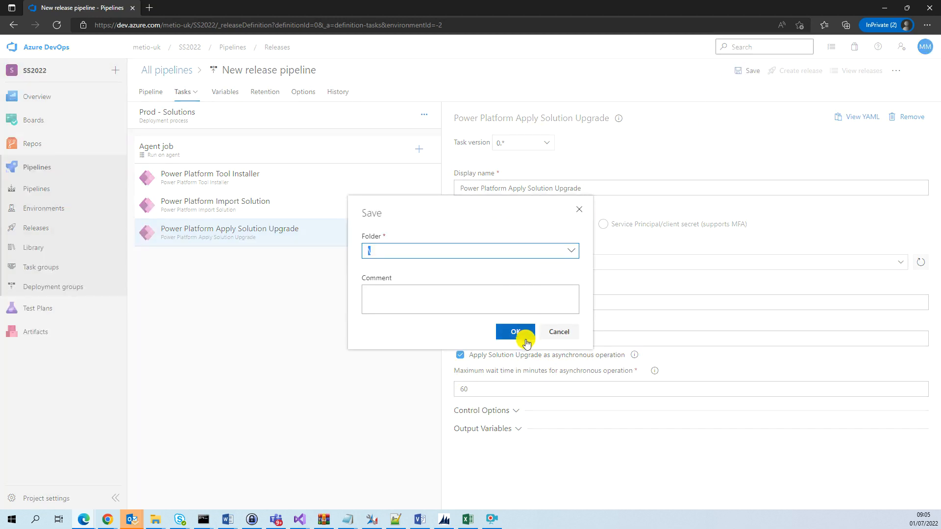
click(515, 332)
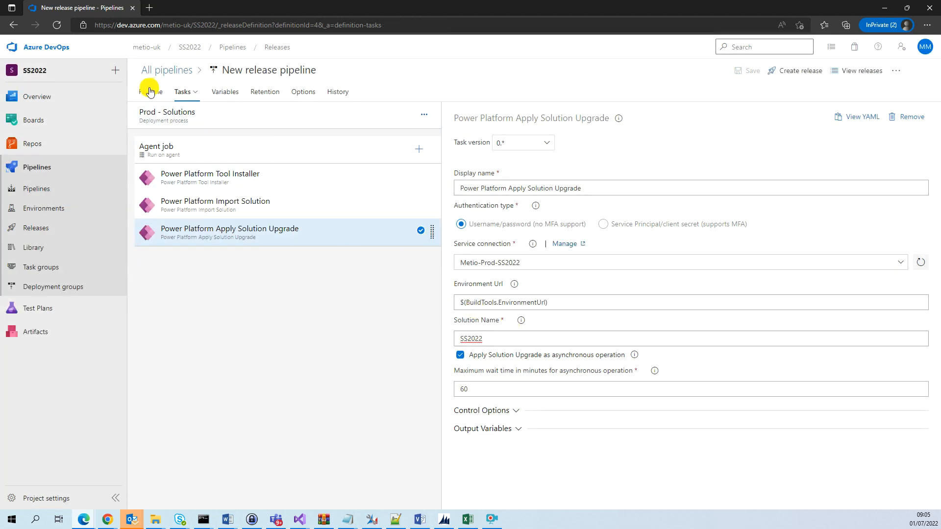
- Rename the release pipeline as Deploy Solutions and save the change
click(262, 70)
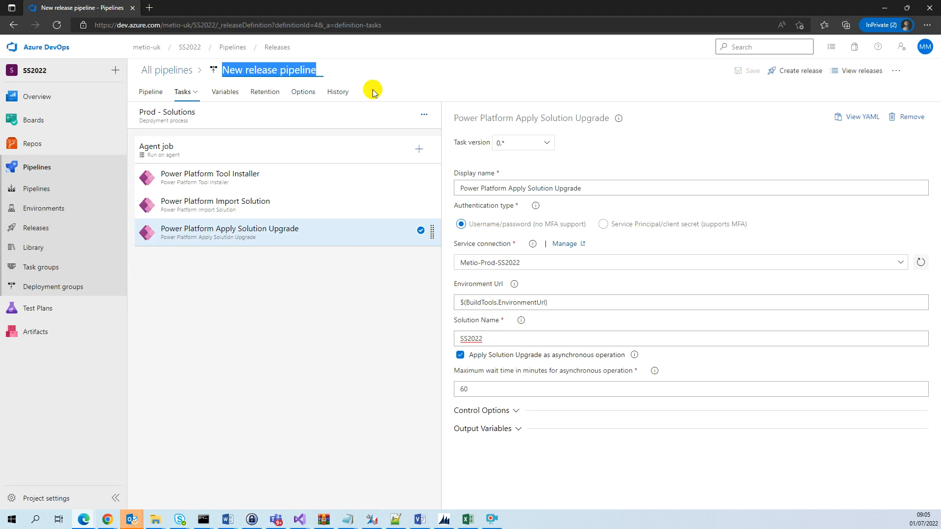
text(Deploy Solutions)
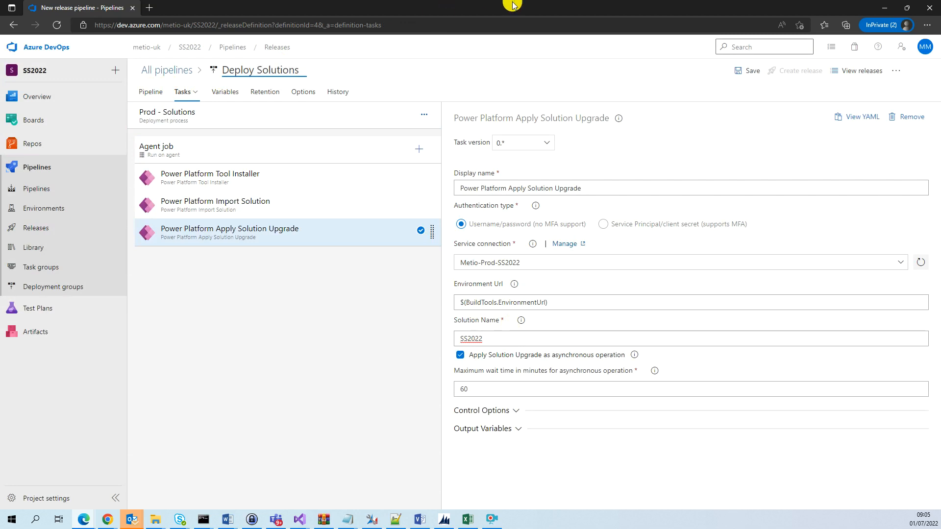
click(749, 71)
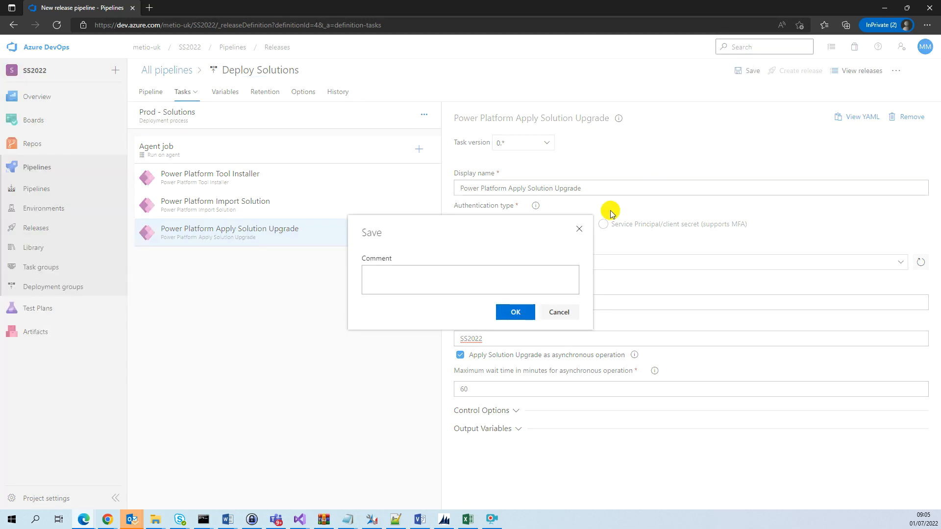
click(520, 312)
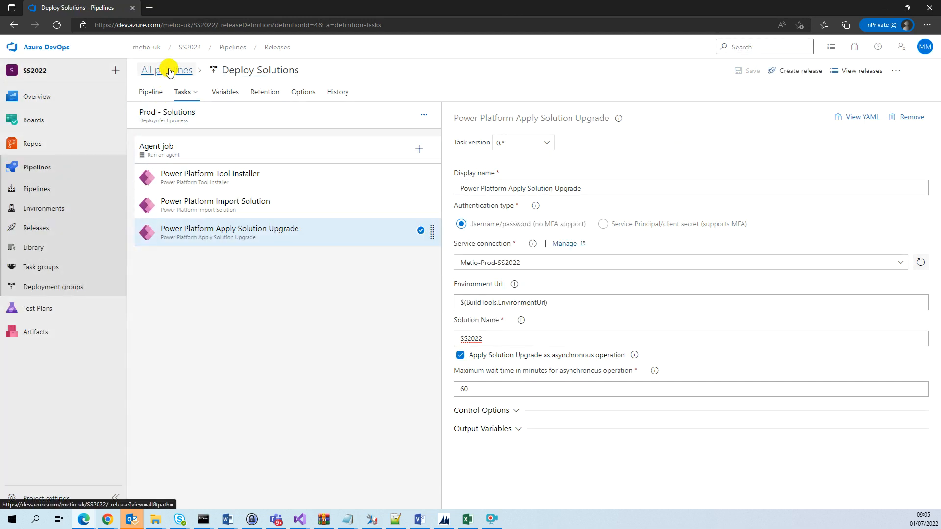
- Review the Deploy Solutions pipeline's artifact and stages, and open Release-12 of the 05 - SS2022 - Release Pipeline
click(152, 93)
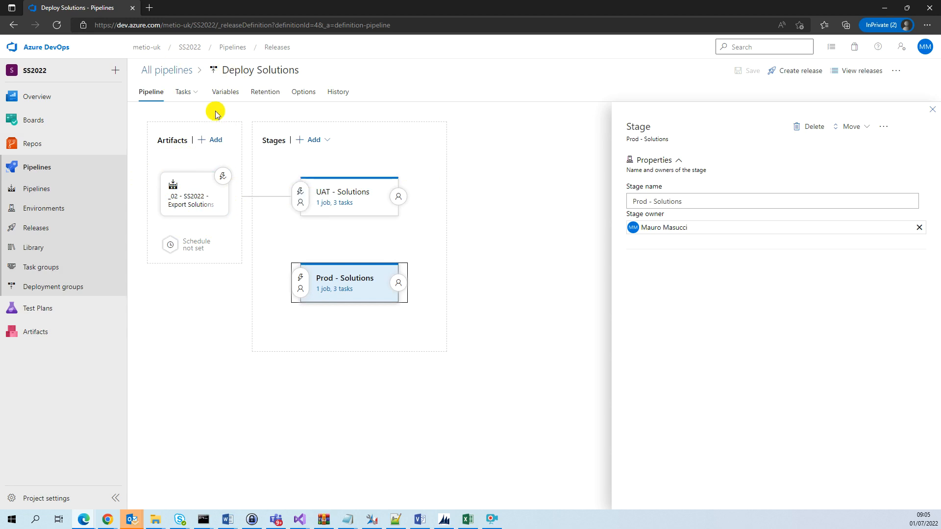
click(154, 69)
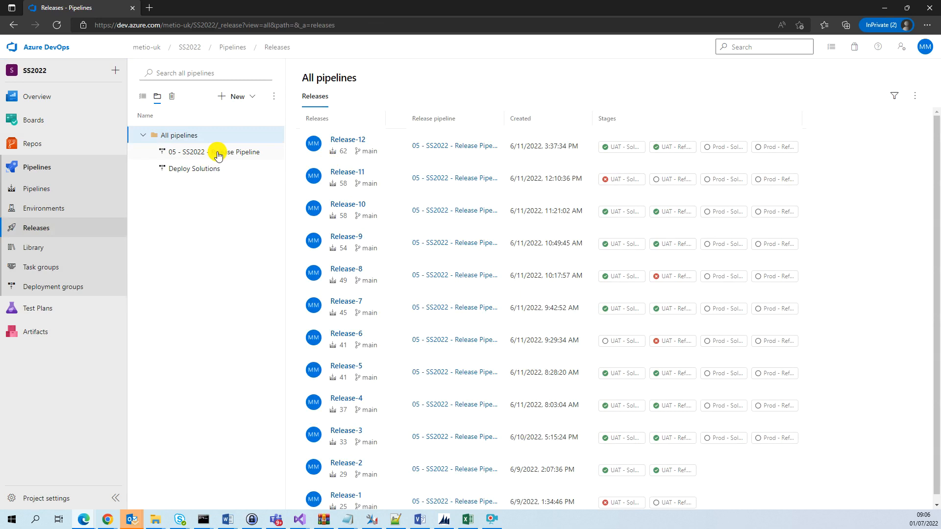
click(215, 153)
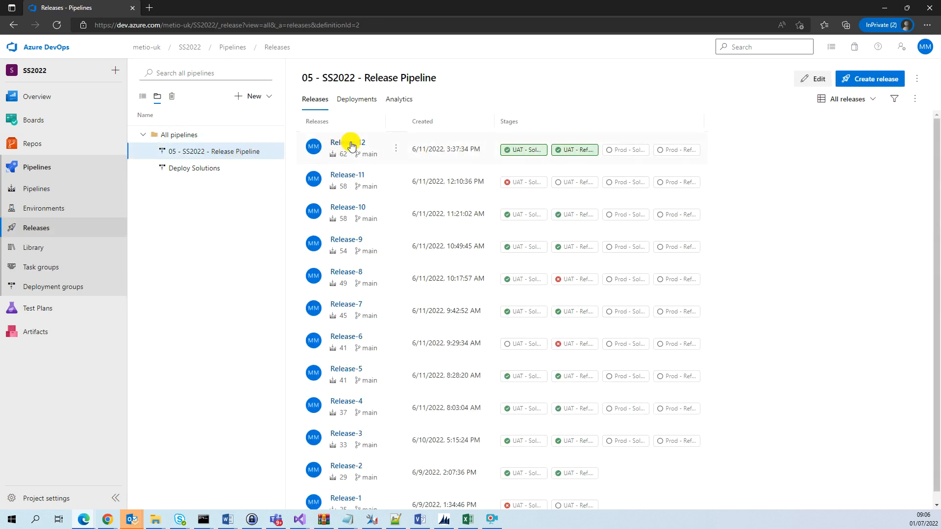
click(352, 146)
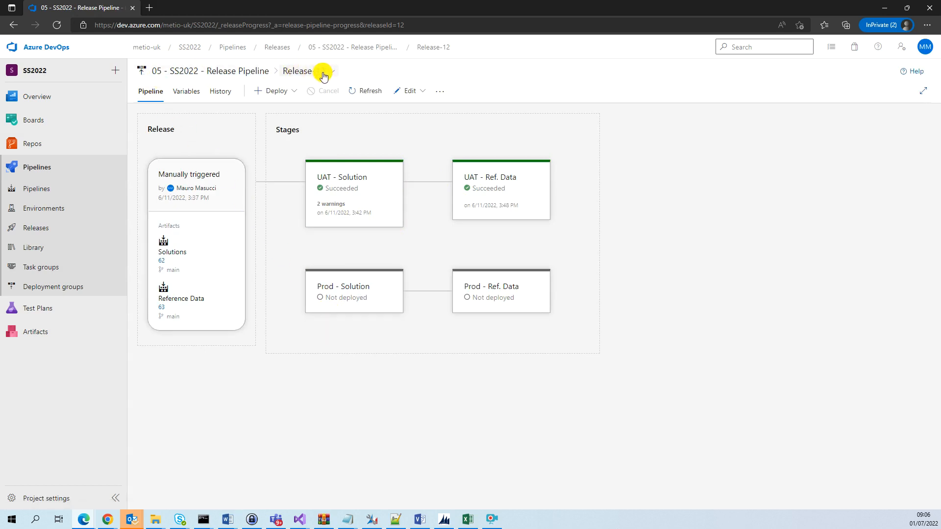
- Examine the manual deployment overview for Release-12's Prod - Solution stage and close it without deploying
mouse_move(333, 320)
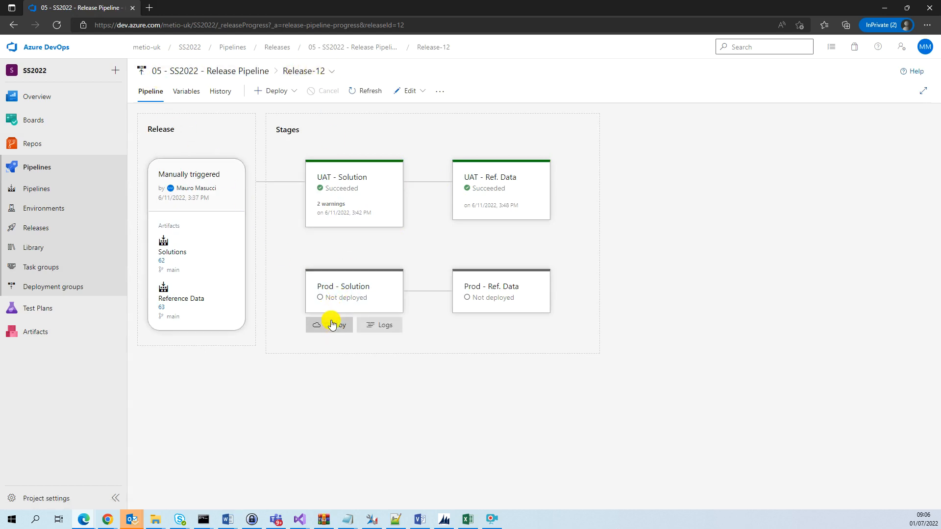
click(329, 326)
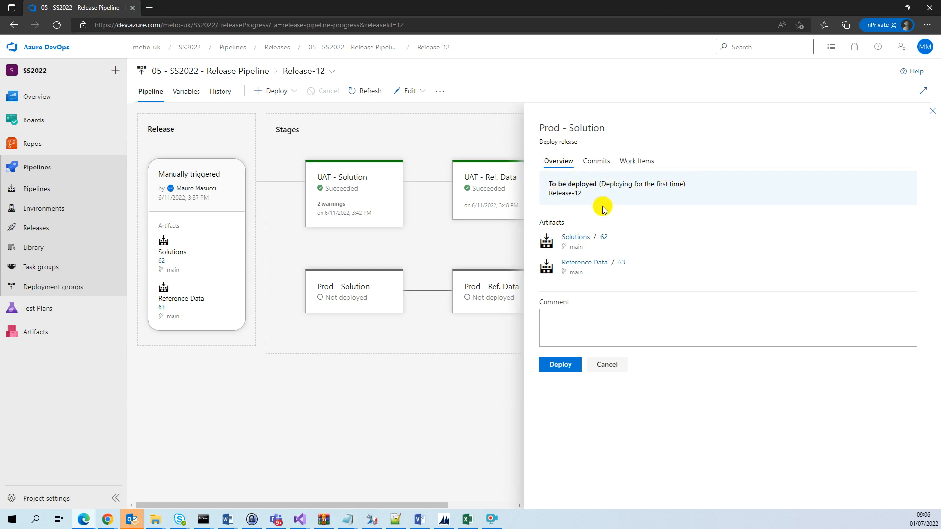
drag(598, 184, 729, 205)
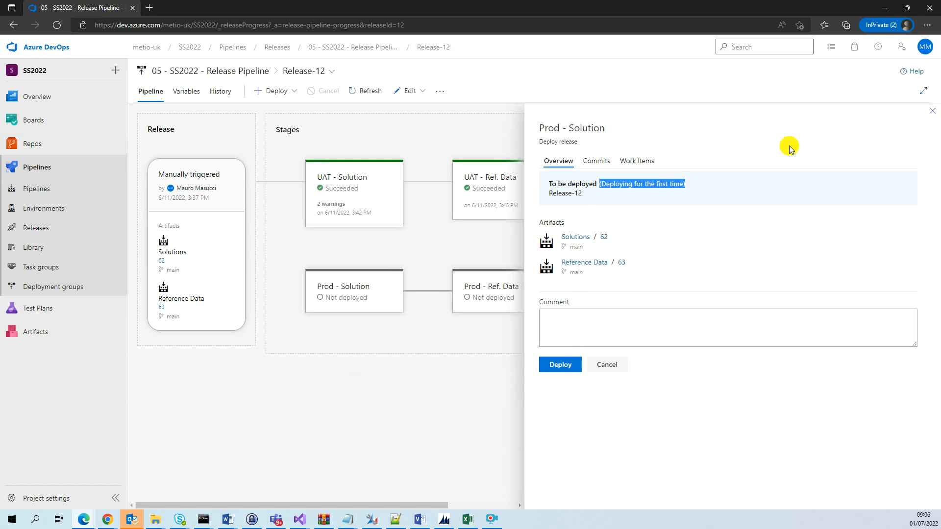
click(932, 112)
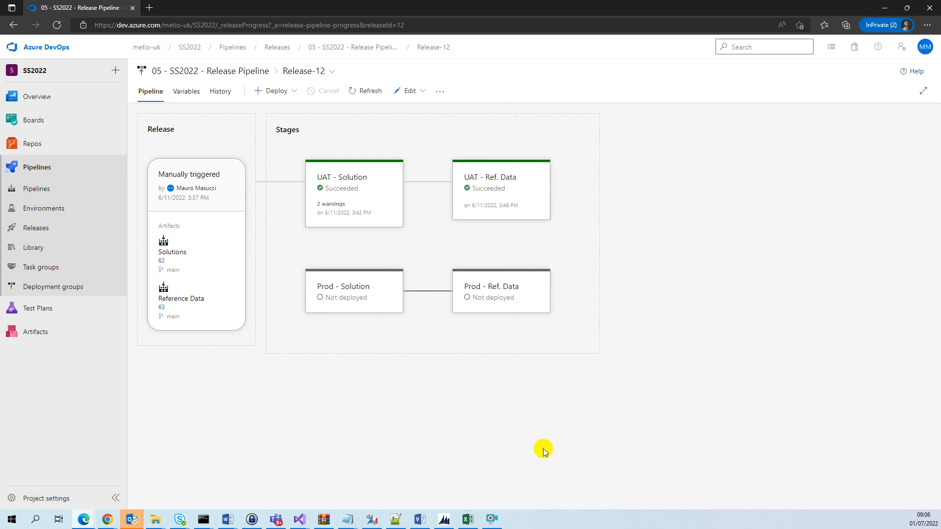
click(491, 521)
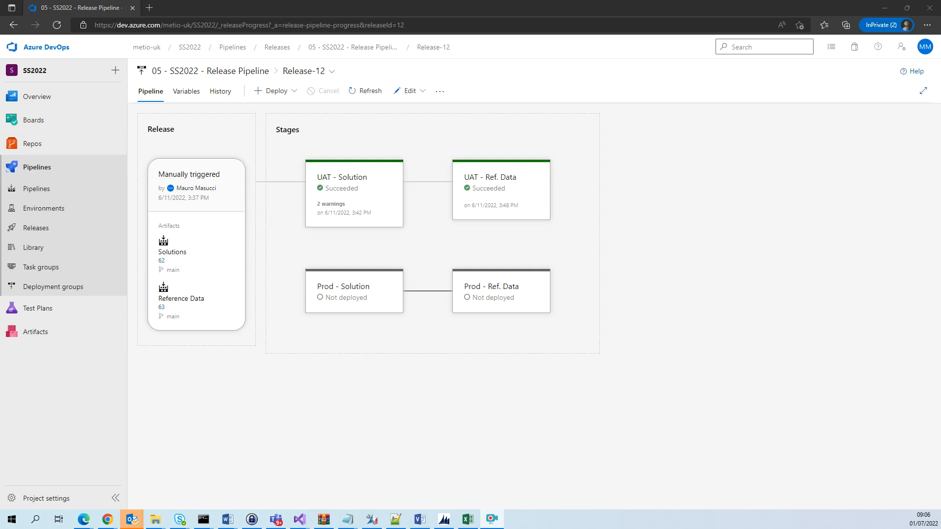